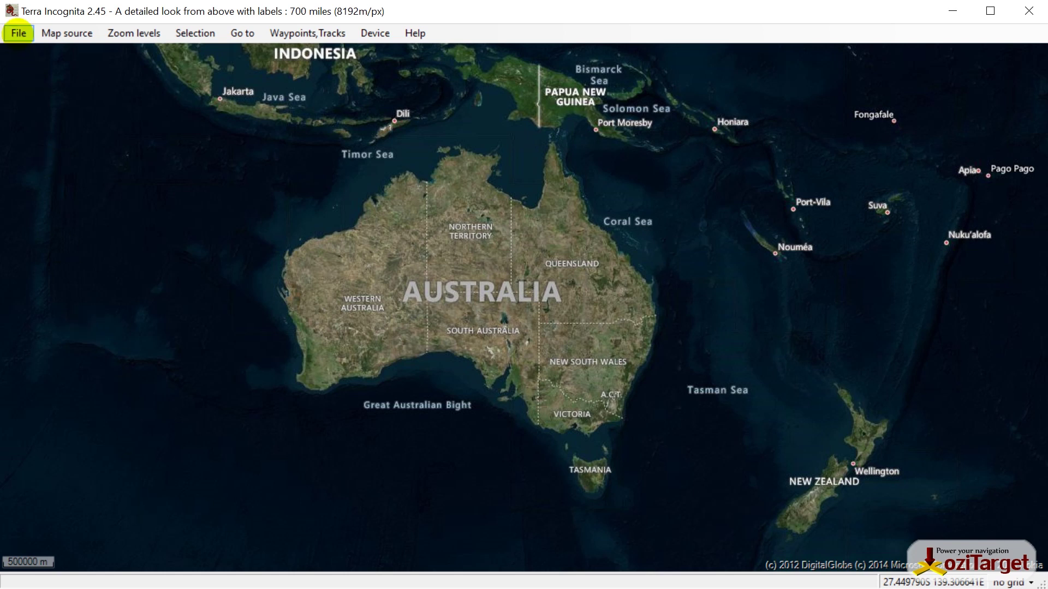
Open the program settings and switch the distance unit from m to km
{"action": "left_click", "coordinate": [19, 32]}
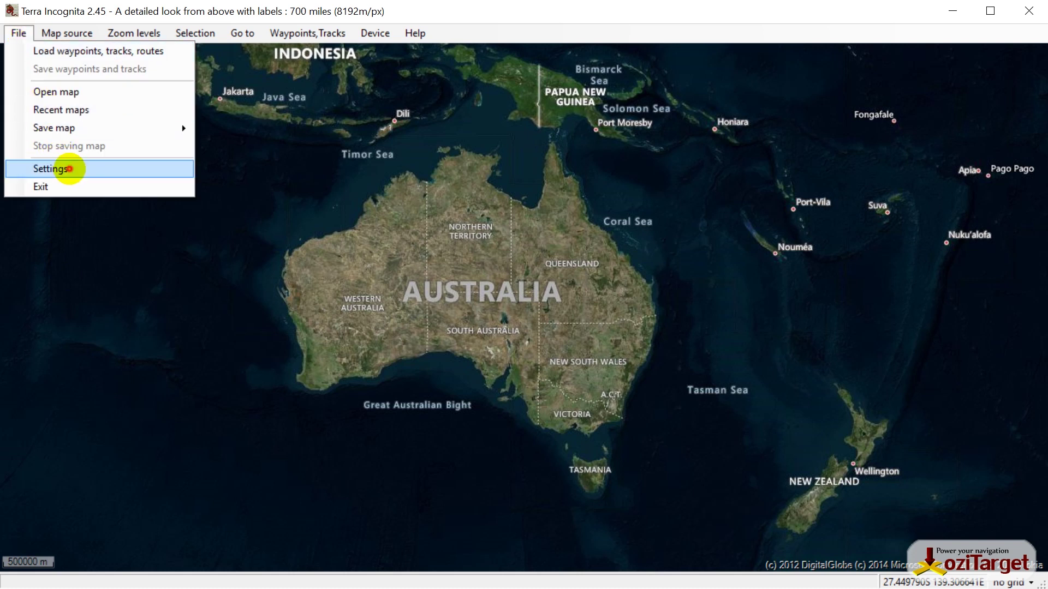
{"action": "left_click", "coordinate": [69, 168]}
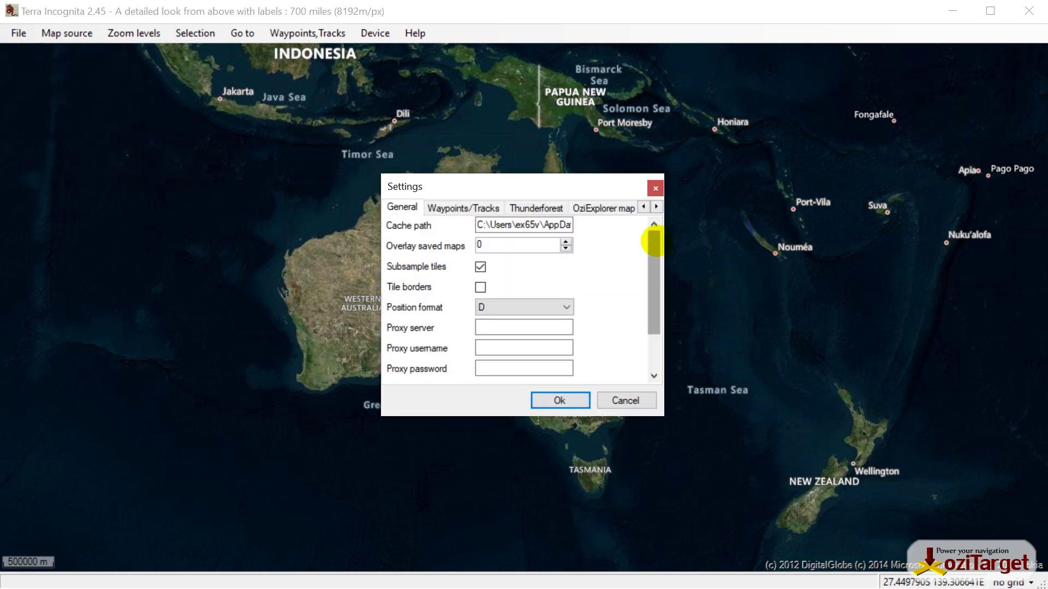
{"action": "left_click_drag", "start_coordinate": [655, 241], "coordinate": [620, 304]}
{"action": "left_click", "coordinate": [562, 354]}
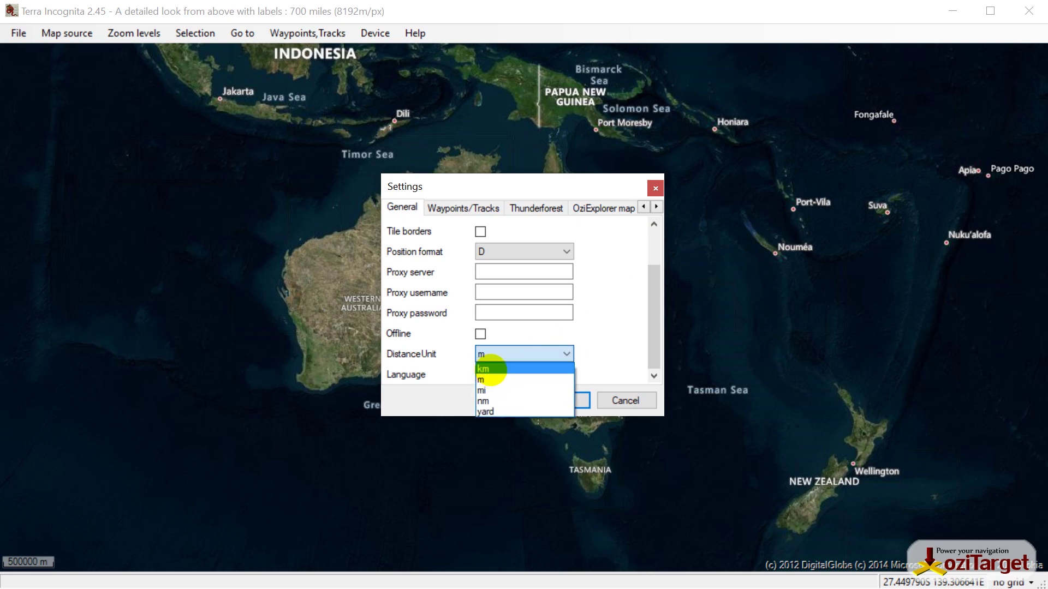
{"action": "left_click", "coordinate": [487, 369]}
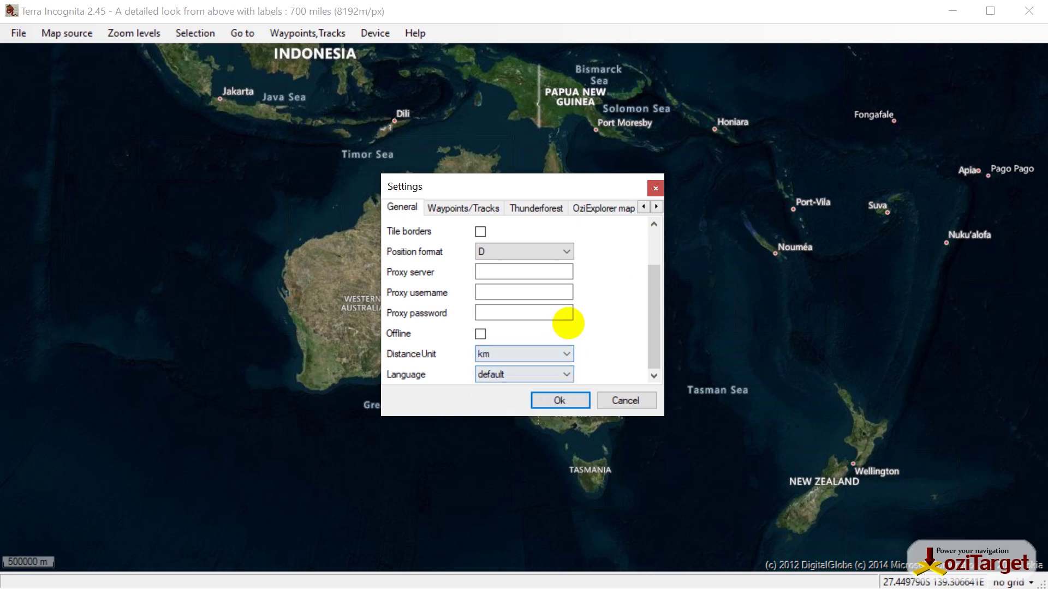
Scroll the settings tab strip right to reach the OziExplorer map (save) tab
{"action": "left_click", "coordinate": [656, 206]}
{"action": "left_click", "coordinate": [656, 206]}
{"action": "left_click", "coordinate": [656, 207]}
{"action": "left_click", "coordinate": [656, 206]}
{"action": "left_click", "coordinate": [656, 206]}
{"action": "left_click", "coordinate": [656, 206]}
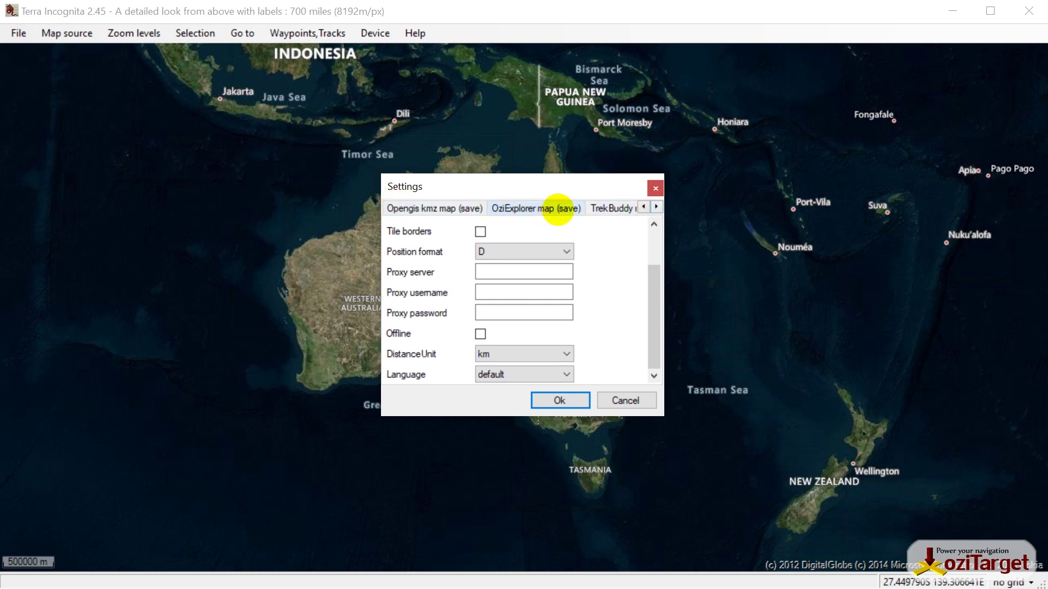
Set OziExplorer saving to 32000 × 32000 maximum size, Jpeg quality 100 and Tif format, then apply
{"action": "left_click", "coordinate": [546, 207]}
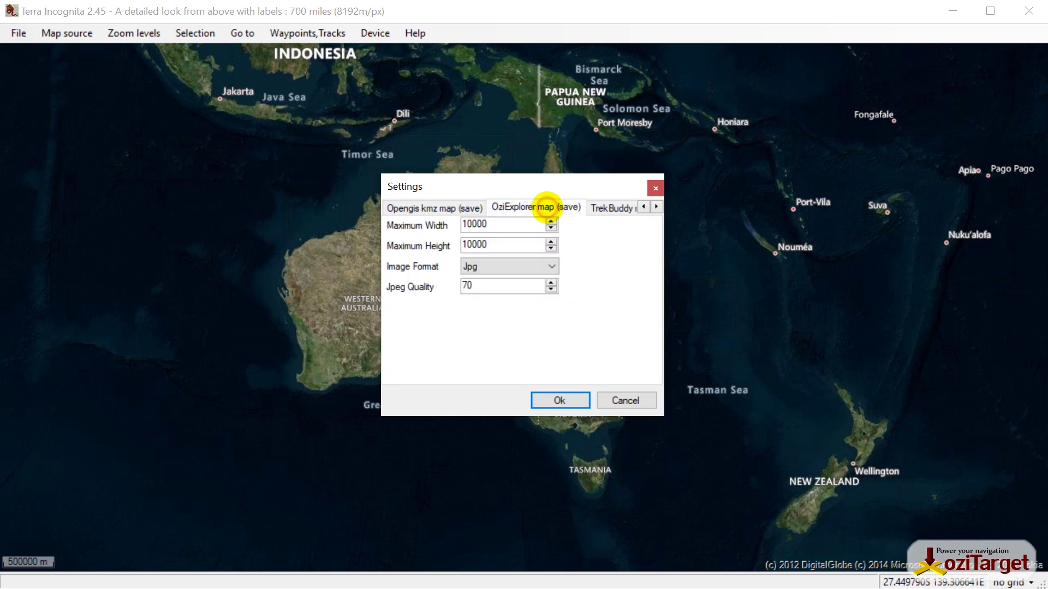
{"action": "left_click_drag", "start_coordinate": [518, 222], "coordinate": [384, 223]}
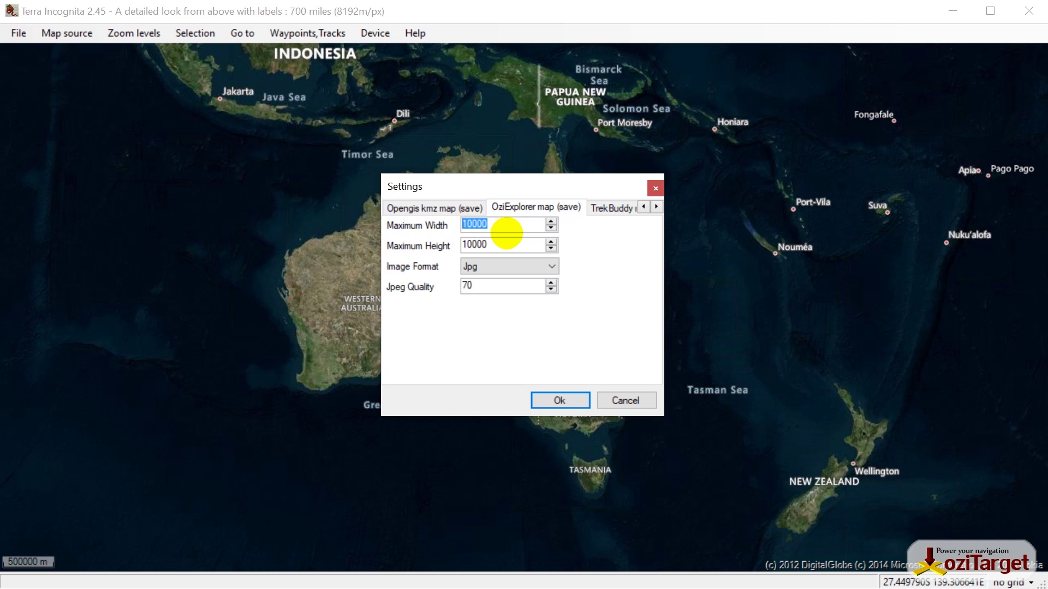
{"action": "type", "text": "3200"}
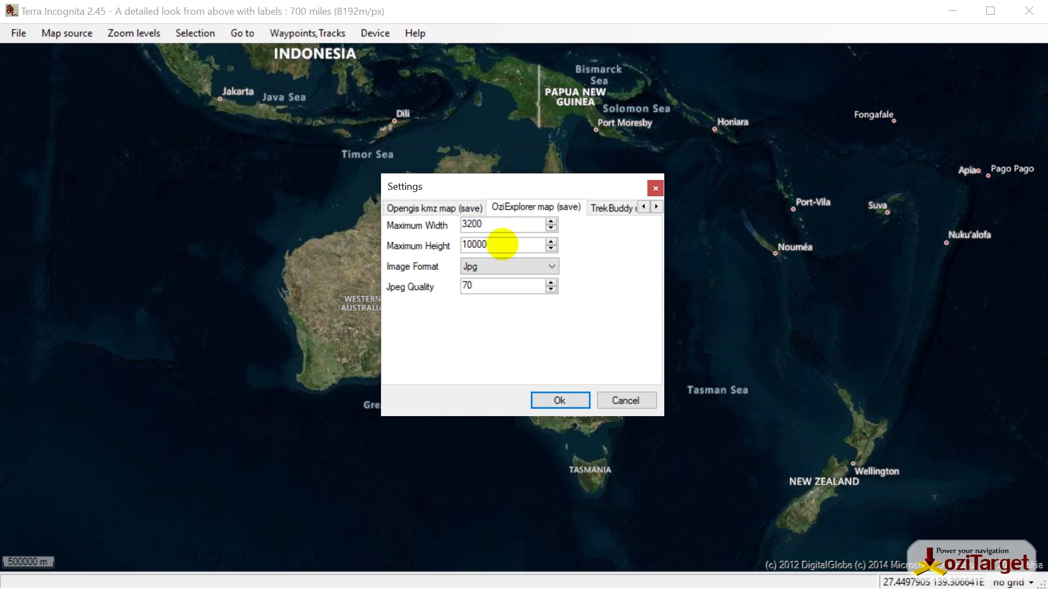
{"action": "type", "text": "0"}
{"action": "left_click_drag", "start_coordinate": [505, 244], "coordinate": [452, 245]}
{"action": "type", "text": "32"}
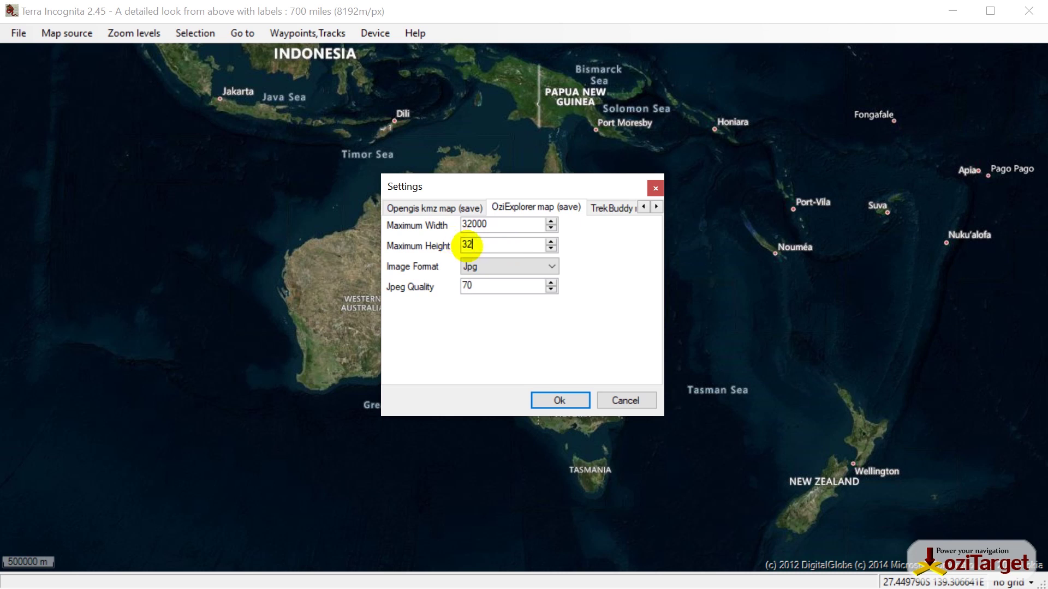
{"action": "type", "text": "000"}
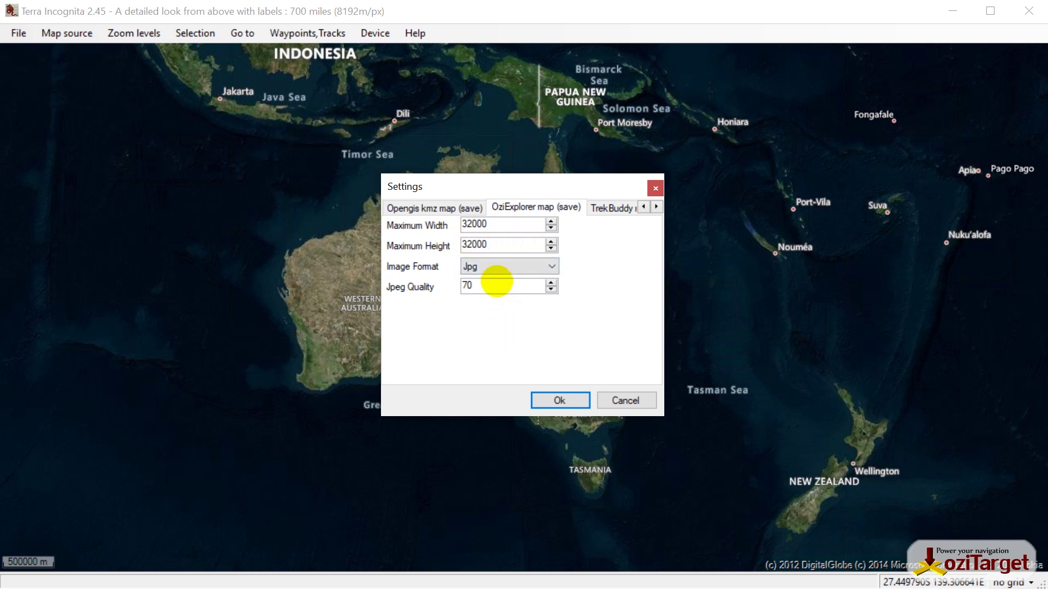
{"action": "double_click", "coordinate": [494, 286]}
{"action": "type", "text": "100"}
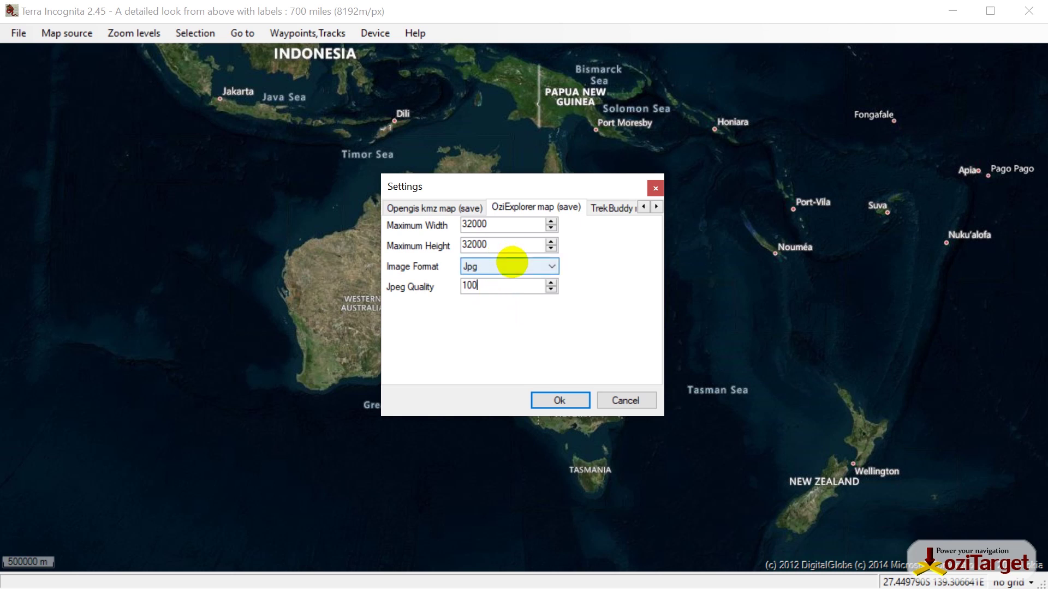
{"action": "left_click", "coordinate": [512, 263]}
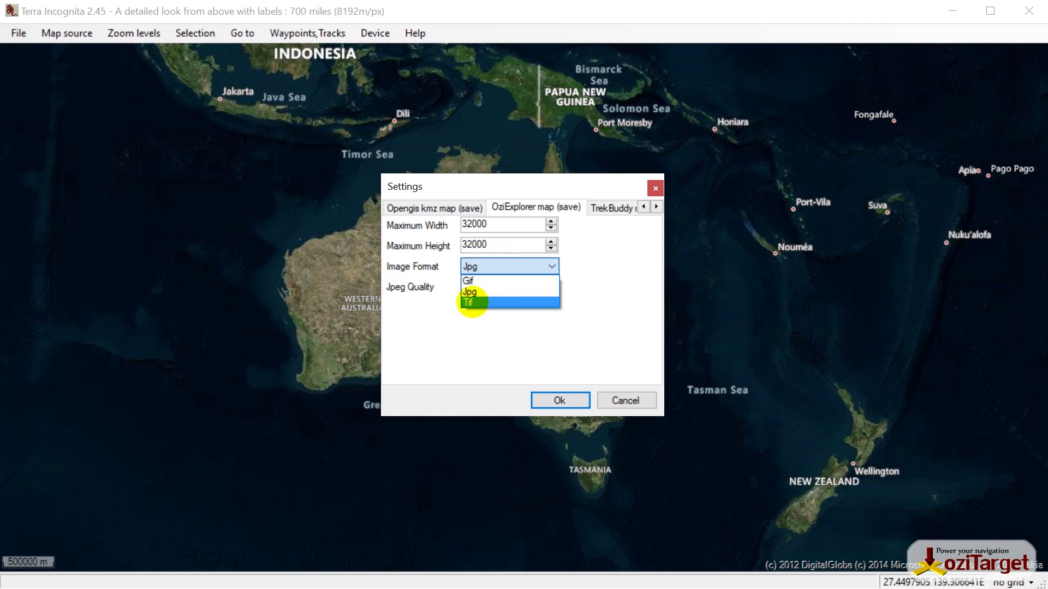
{"action": "left_click", "coordinate": [472, 302]}
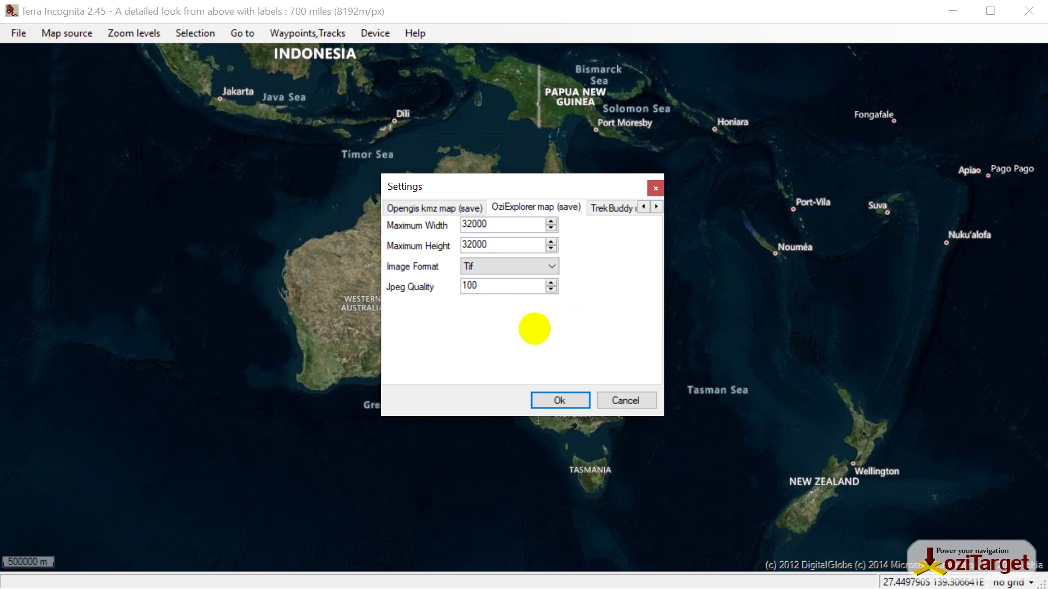
{"action": "left_click", "coordinate": [554, 399]}
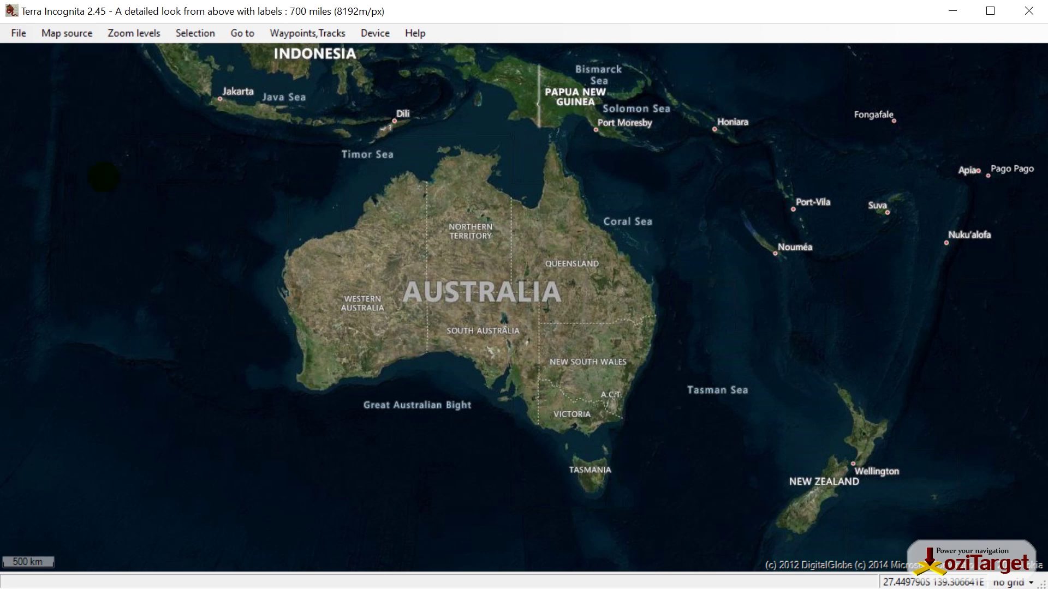
Switch the map source to Google satellite map under maps.google.com (classic)
{"action": "left_click", "coordinate": [64, 32]}
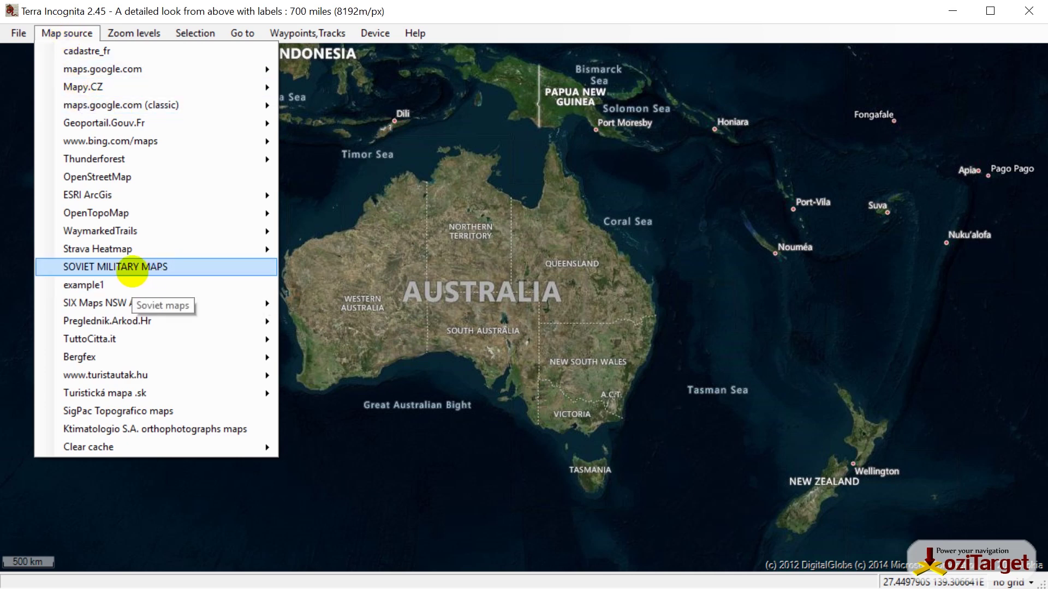
{"action": "mouse_move", "coordinate": [128, 195]}
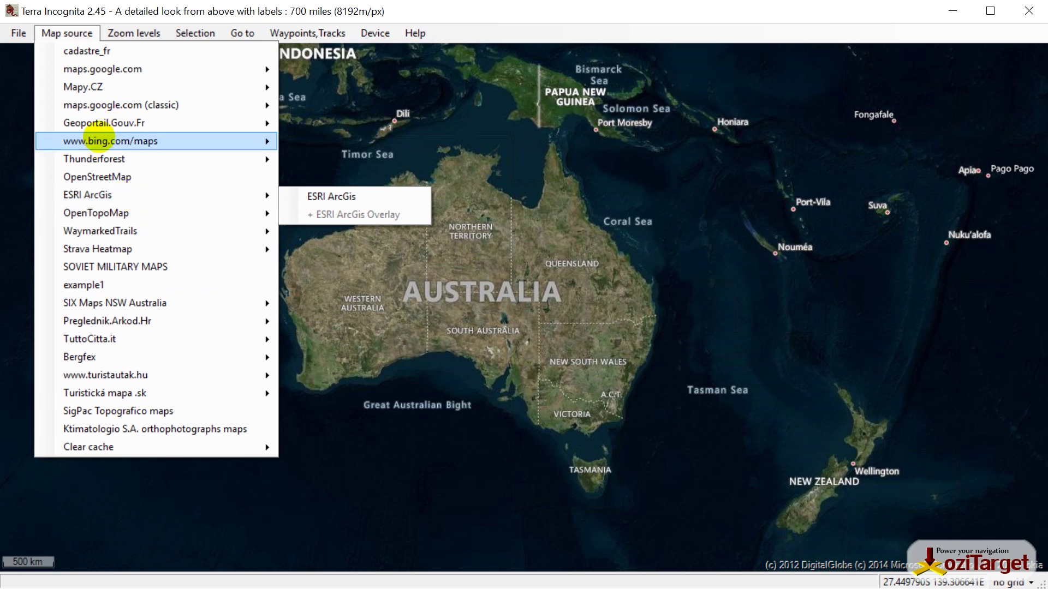
{"action": "mouse_move", "coordinate": [93, 109]}
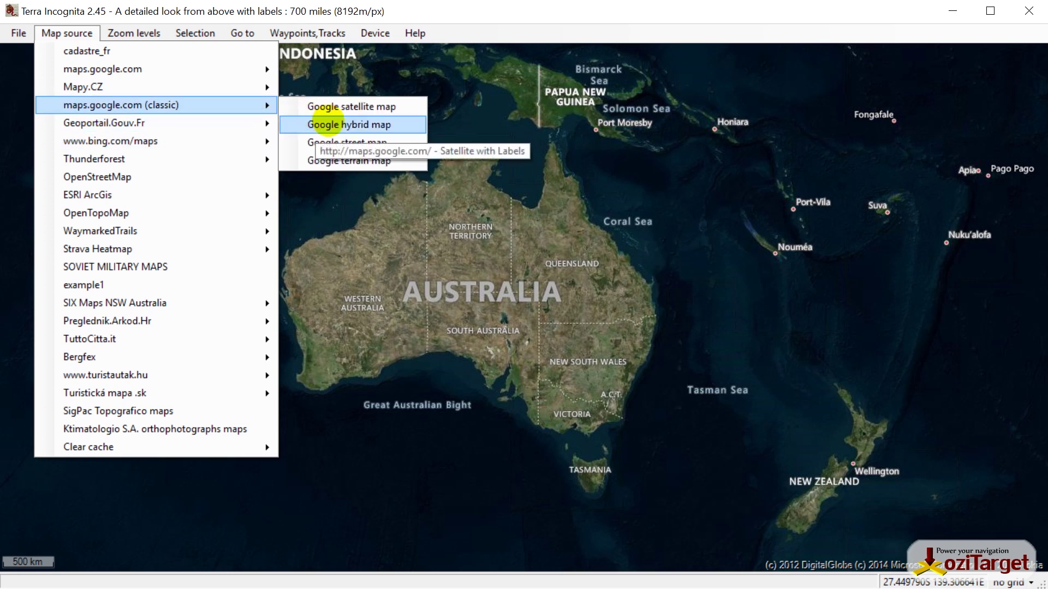
{"action": "left_click", "coordinate": [346, 106]}
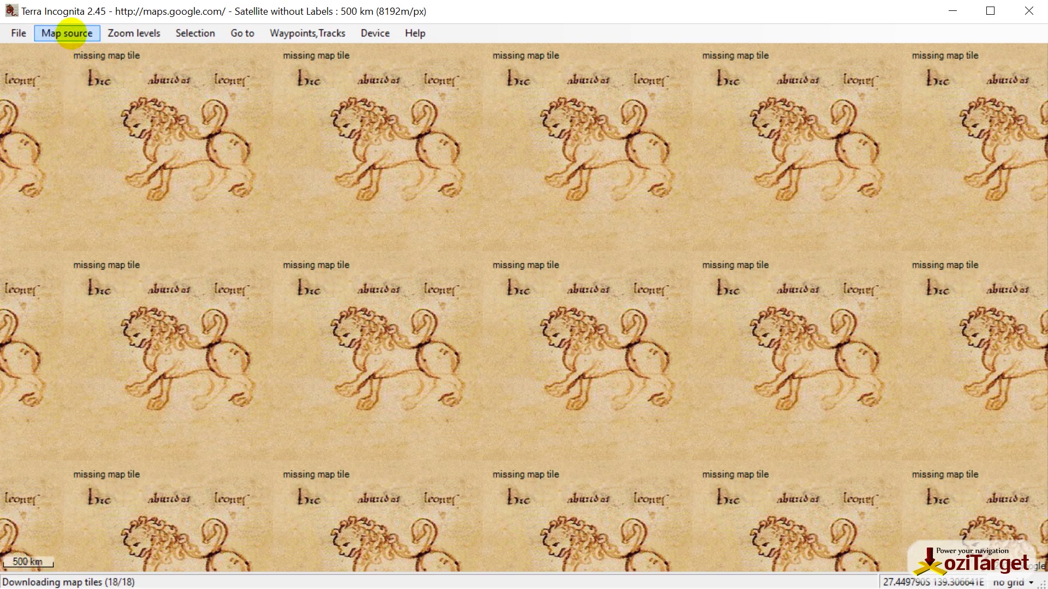
Switch the map source to Google terrain map under maps.google.com (classic)
{"action": "left_click", "coordinate": [70, 34]}
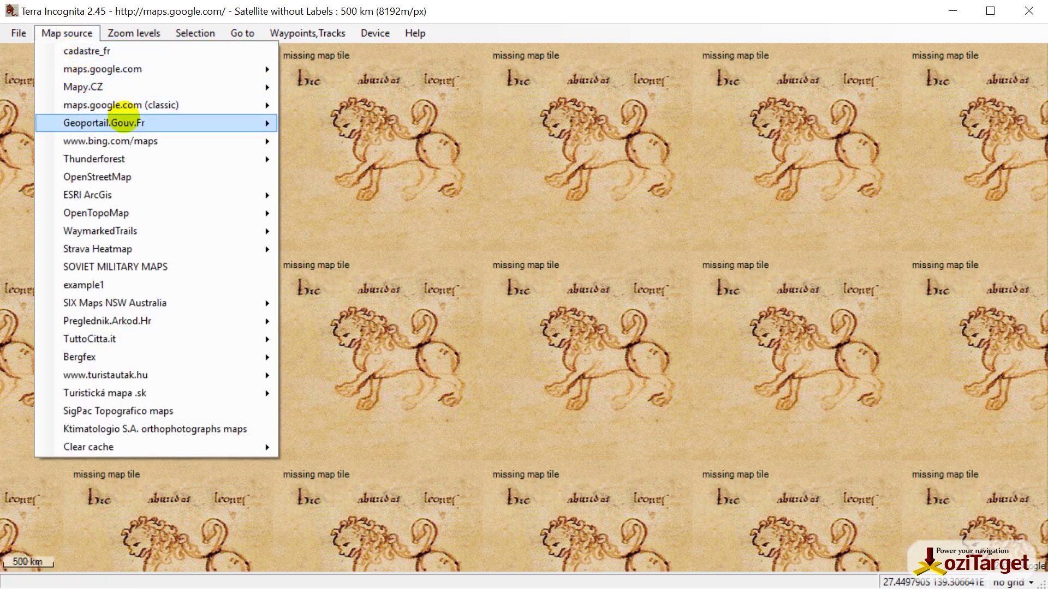
{"action": "mouse_move", "coordinate": [121, 104]}
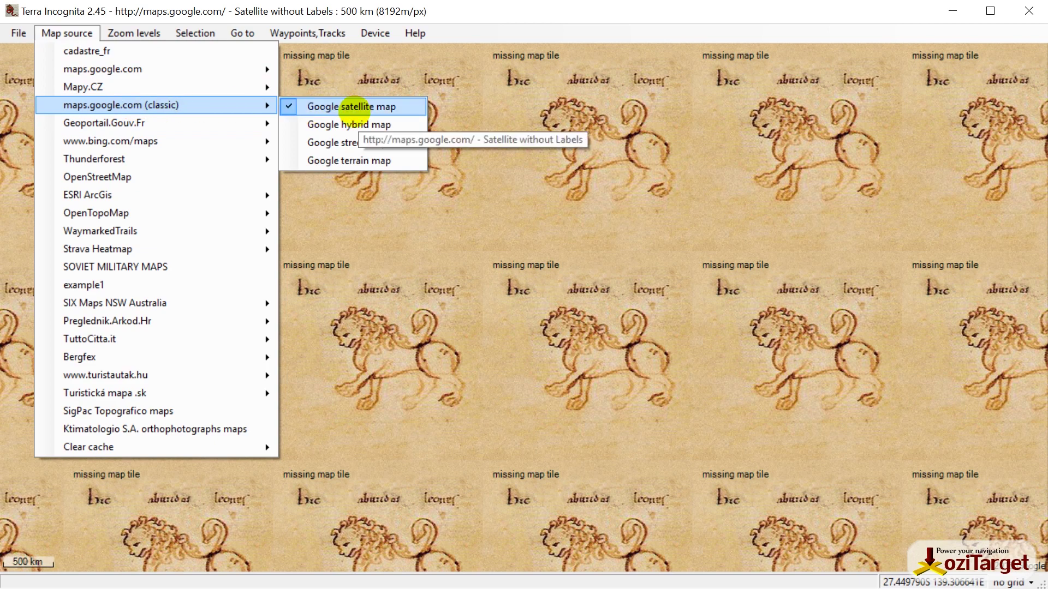
{"action": "left_click", "coordinate": [321, 160]}
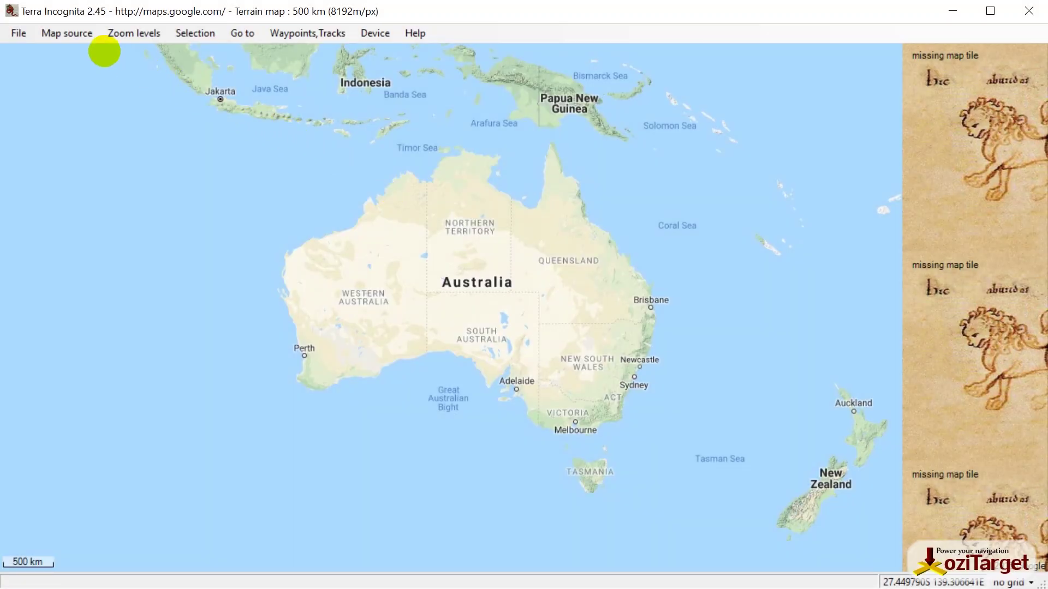
{"action": "left_click", "coordinate": [76, 32]}
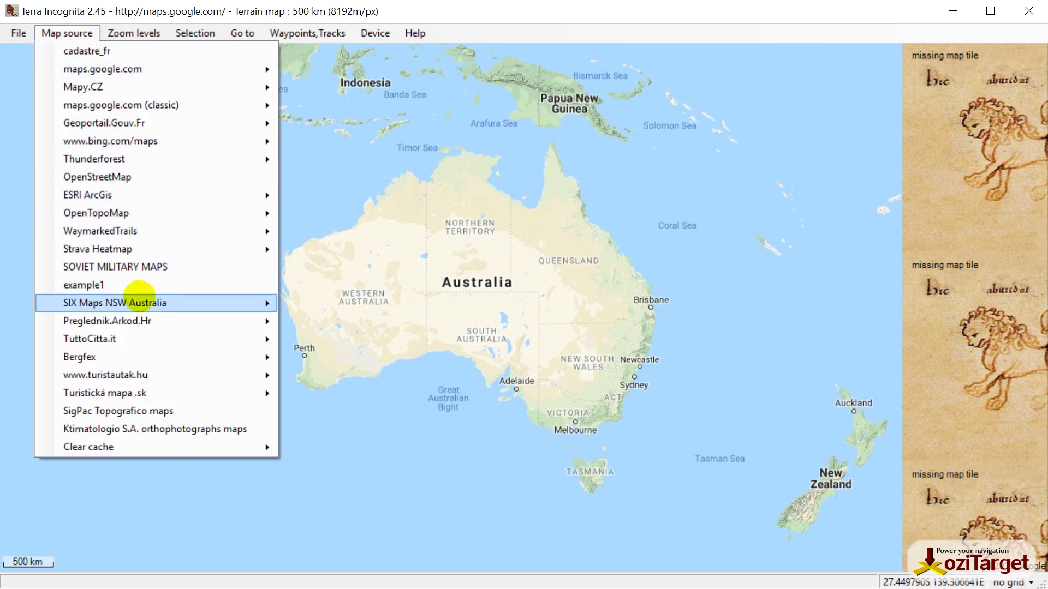
Load the Topo map of NSW and navigate to the north-east coast near Byron Bay
{"action": "mouse_move", "coordinate": [235, 301]}
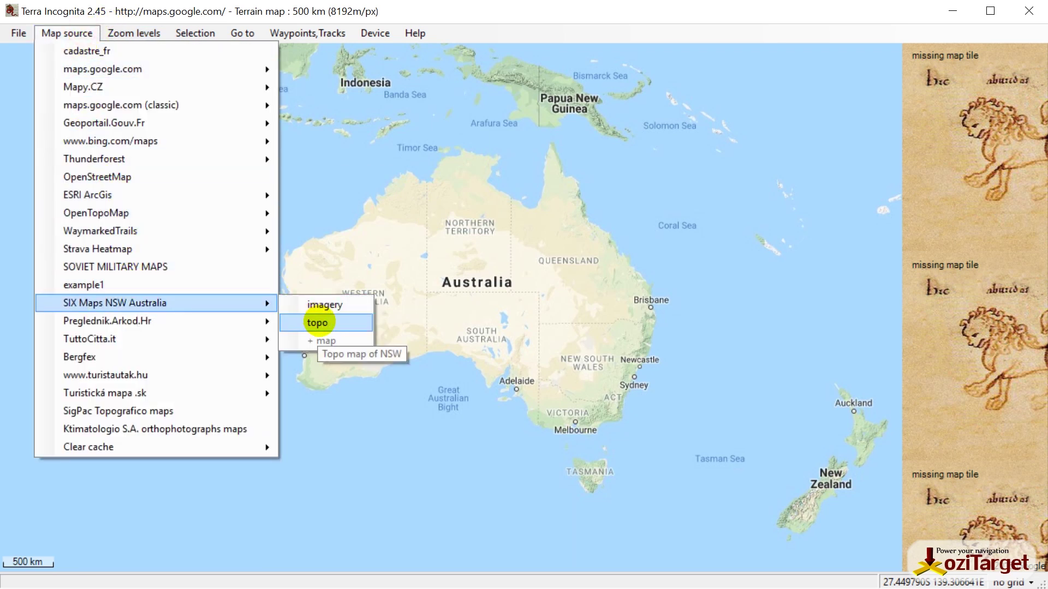
{"action": "left_click", "coordinate": [317, 323]}
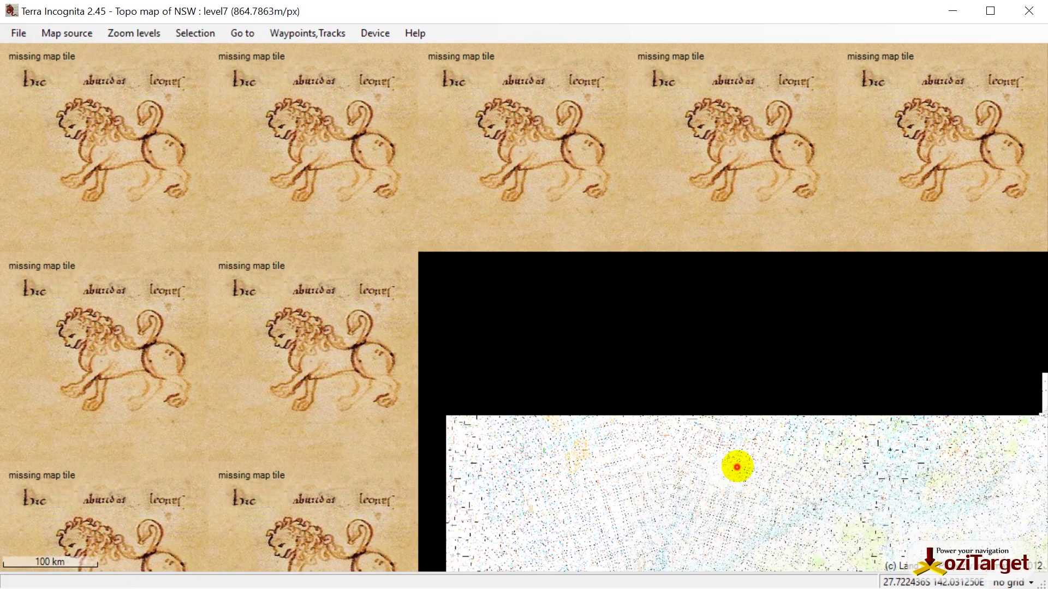
{"action": "left_click_drag", "start_coordinate": [737, 468], "coordinate": [220, 70]}
{"action": "left_click_drag", "start_coordinate": [540, 230], "coordinate": [387, 355]}
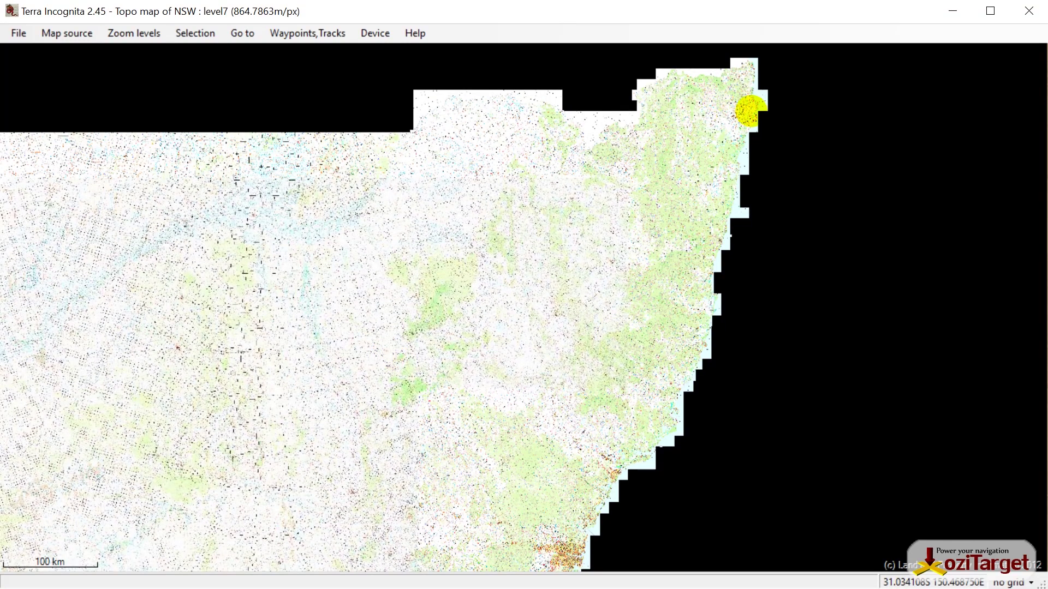
{"action": "double_click", "coordinate": [743, 114]}
{"action": "double_click", "coordinate": [743, 114]}
{"action": "scroll", "coordinate": [751, 113], "scroll_direction": "up", "scroll_amount": 2}
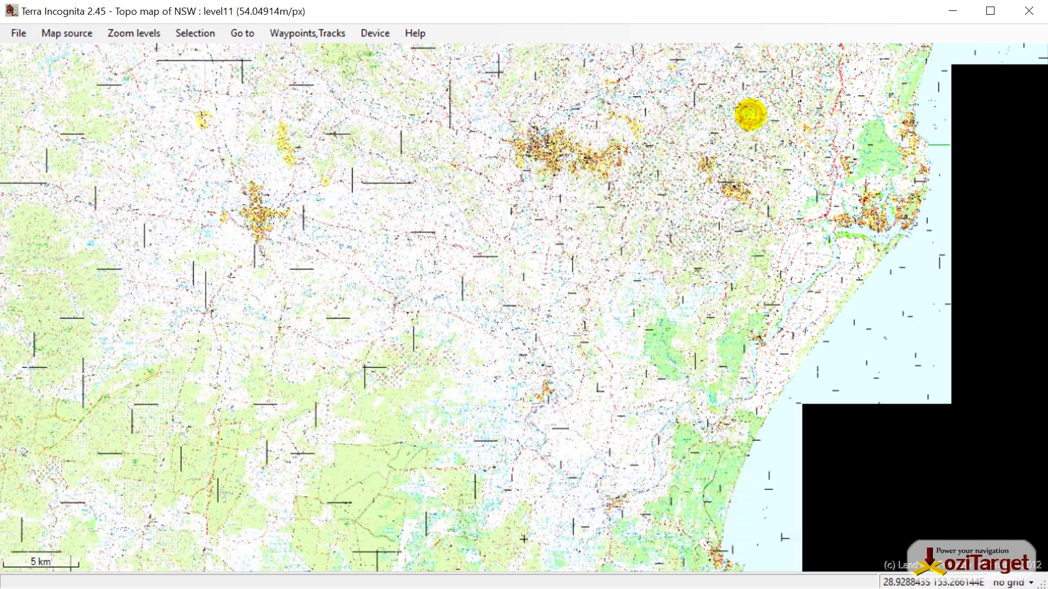
{"action": "scroll", "coordinate": [840, 199], "scroll_direction": "up", "scroll_amount": 2}
{"action": "left_click_drag", "start_coordinate": [841, 197], "coordinate": [435, 423]}
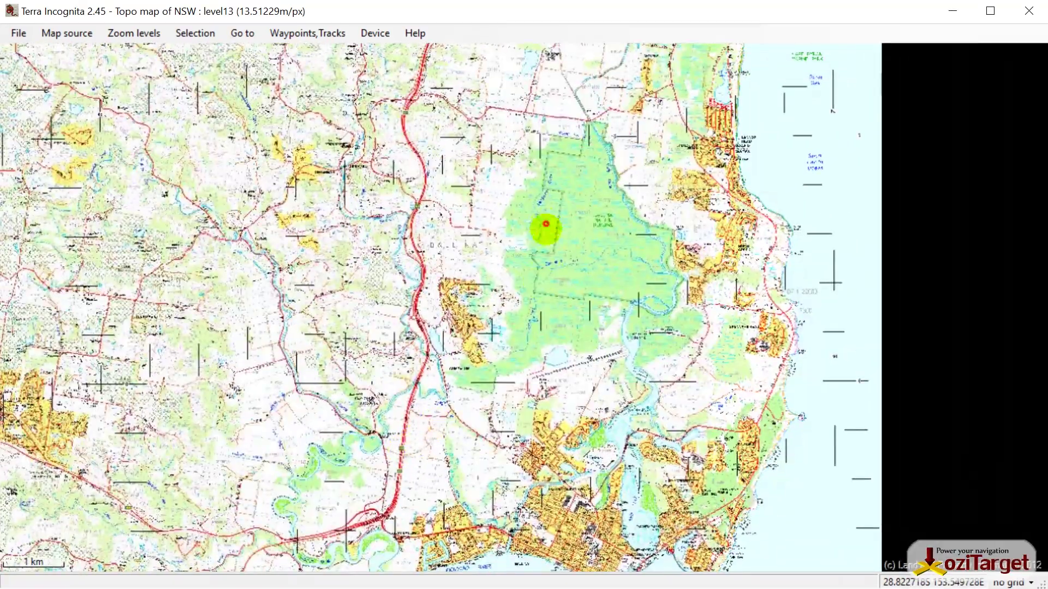
{"action": "left_click_drag", "start_coordinate": [545, 226], "coordinate": [593, 447]}
{"action": "left_click_drag", "start_coordinate": [621, 247], "coordinate": [589, 388]}
{"action": "left_click_drag", "start_coordinate": [586, 279], "coordinate": [556, 480]}
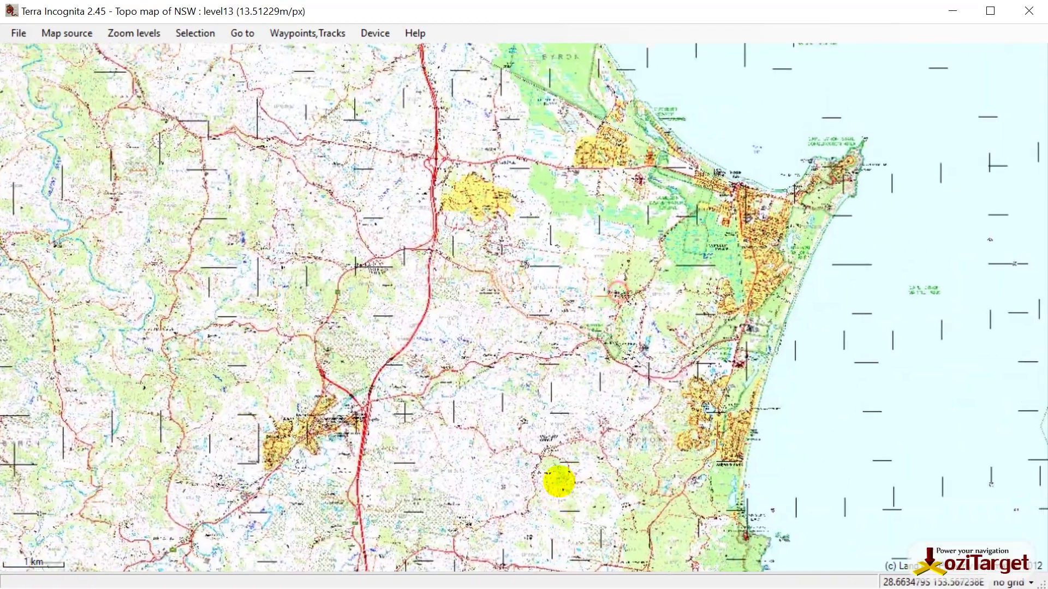
{"action": "left_click_drag", "start_coordinate": [578, 336], "coordinate": [624, 381]}
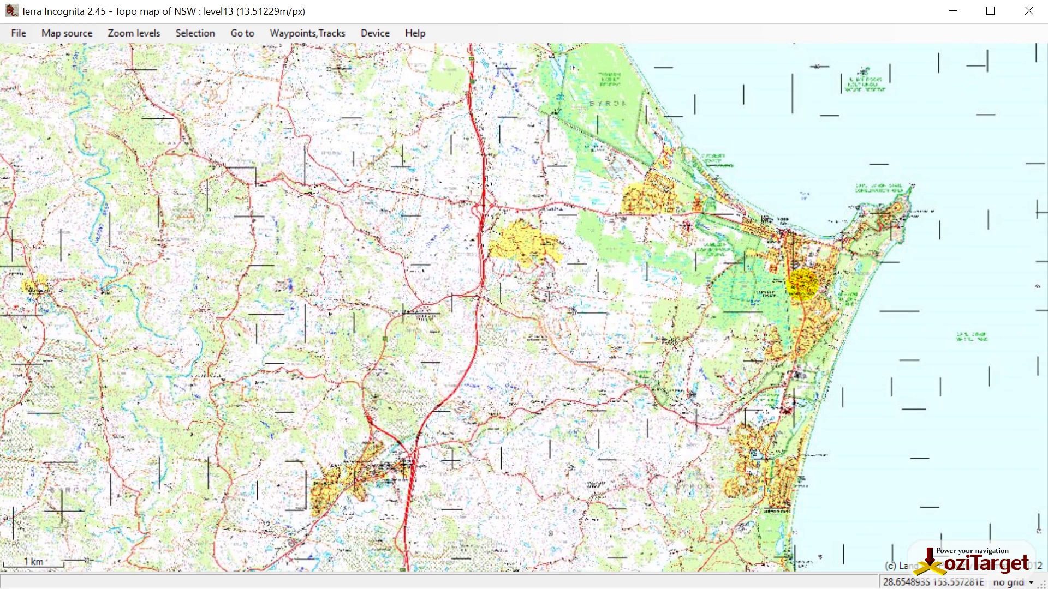
Zoom in on Cumbebin Swamp, then zoom back out and recentre on Byron Bay
{"action": "scroll", "coordinate": [768, 294], "scroll_direction": "up", "scroll_amount": 1}
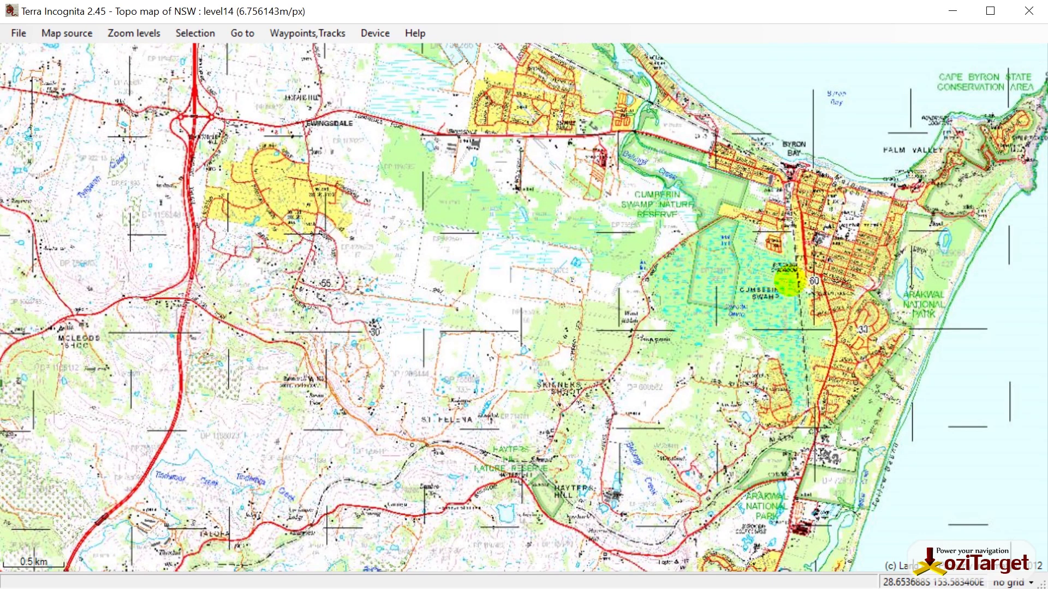
{"action": "scroll", "coordinate": [789, 280], "scroll_direction": "up", "scroll_amount": 2}
{"action": "scroll", "coordinate": [789, 281], "scroll_direction": "up", "scroll_amount": 1}
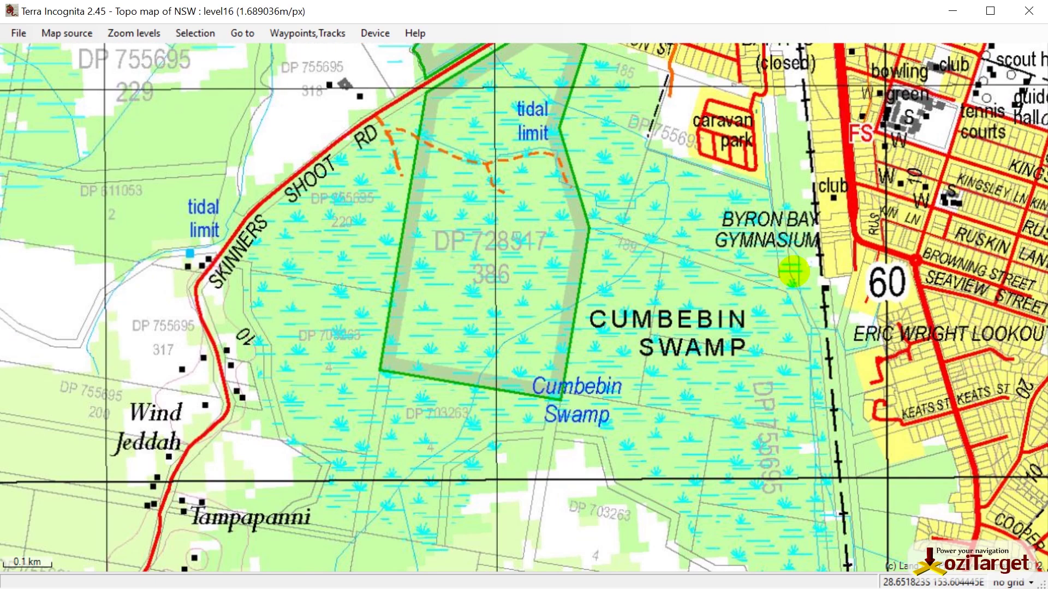
{"action": "left_click_drag", "start_coordinate": [814, 236], "coordinate": [477, 305]}
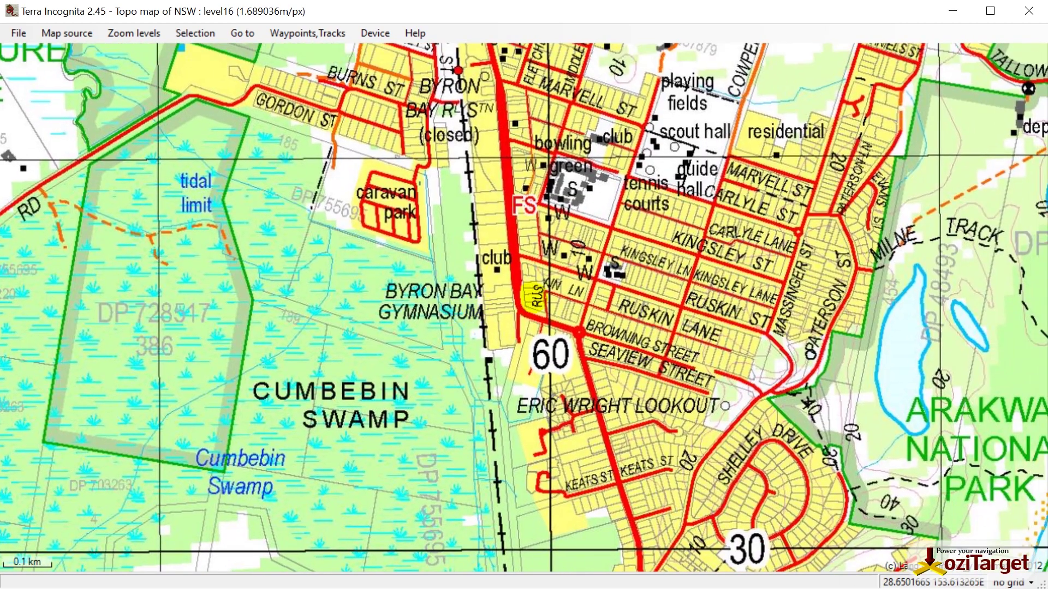
{"action": "left_click_drag", "start_coordinate": [691, 239], "coordinate": [673, 250]}
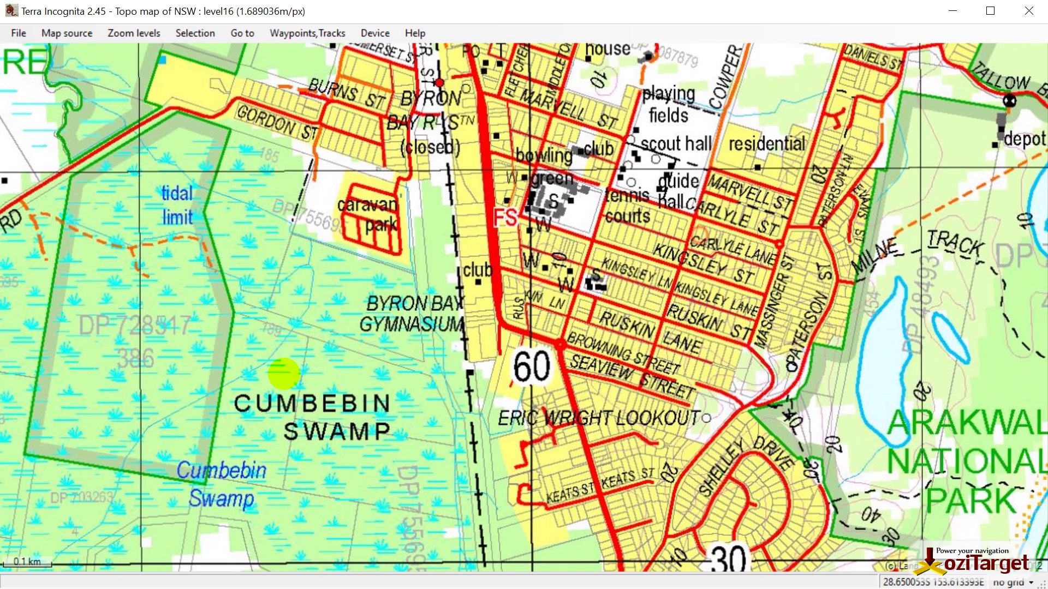
{"action": "left_click_drag", "start_coordinate": [819, 235], "coordinate": [534, 253]}
{"action": "left_click_drag", "start_coordinate": [565, 103], "coordinate": [379, 442]}
{"action": "left_click_drag", "start_coordinate": [404, 407], "coordinate": [348, 363]}
{"action": "left_click_drag", "start_coordinate": [60, 459], "coordinate": [814, 124]}
{"action": "scroll", "coordinate": [816, 127], "scroll_direction": "down", "scroll_amount": 2}
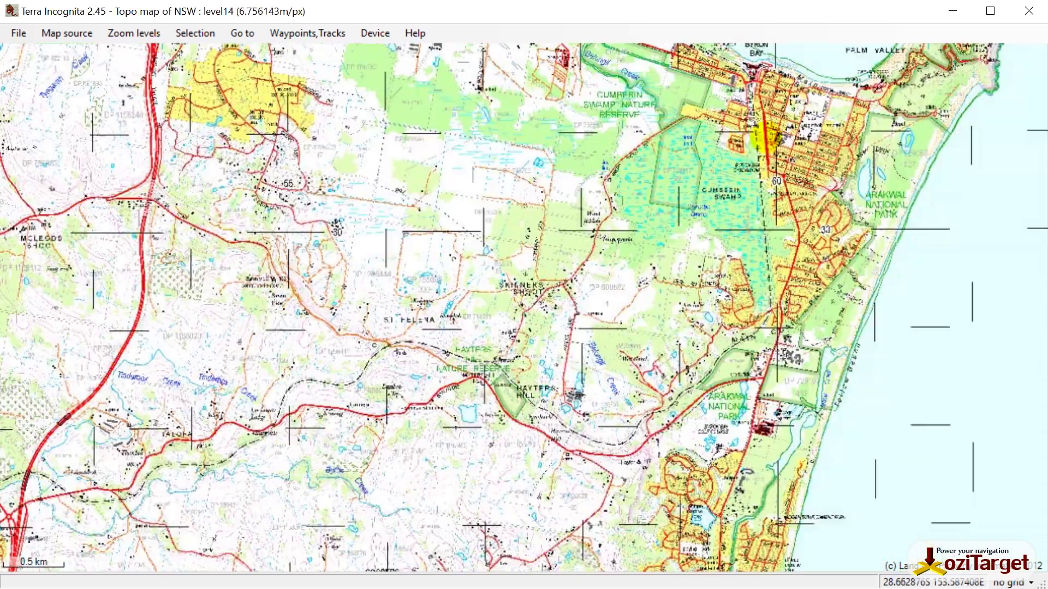
{"action": "left_click_drag", "start_coordinate": [603, 198], "coordinate": [529, 261]}
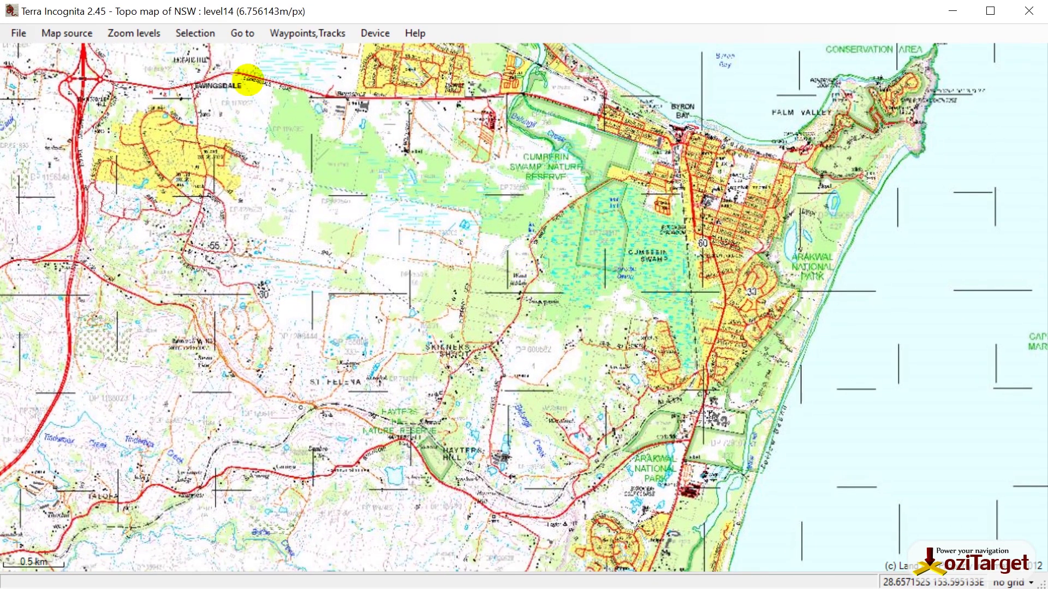
{"action": "left_click", "coordinate": [194, 33]}
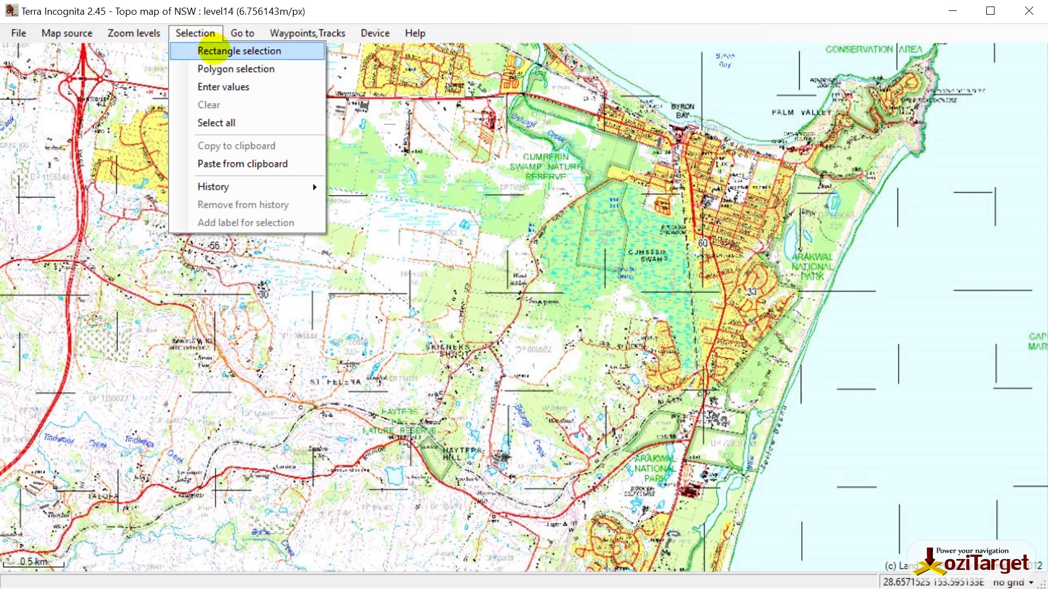
Draw a rectangular selection around Byron Bay and adjust its corners
{"action": "left_click", "coordinate": [213, 50]}
{"action": "left_click_drag", "start_coordinate": [280, 92], "coordinate": [780, 450]}
{"action": "left_click_drag", "start_coordinate": [829, 479], "coordinate": [994, 525]}
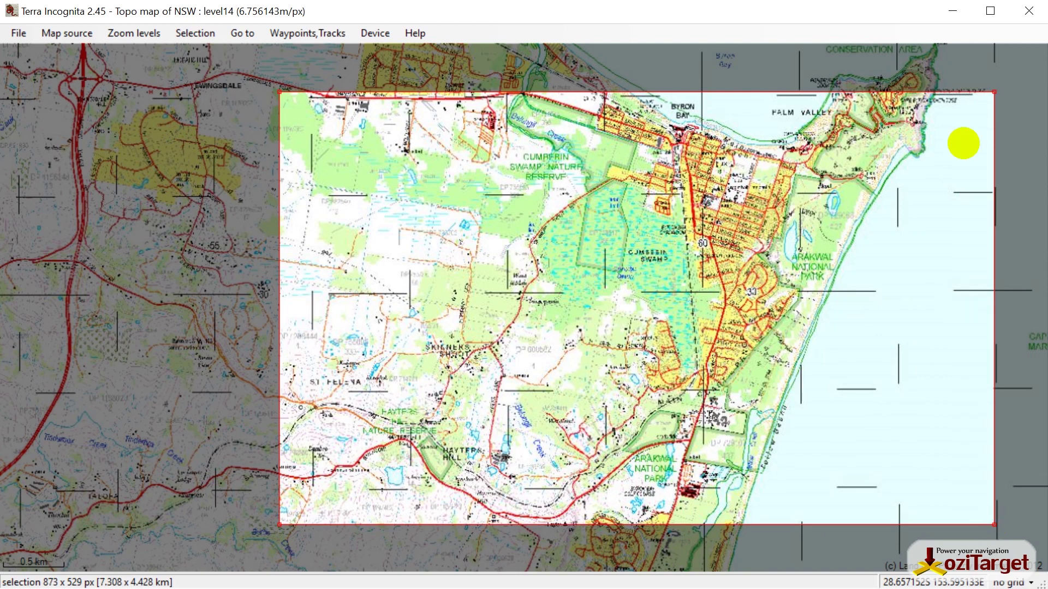
{"action": "left_click_drag", "start_coordinate": [989, 93], "coordinate": [979, 45]}
{"action": "left_click_drag", "start_coordinate": [763, 157], "coordinate": [734, 134]}
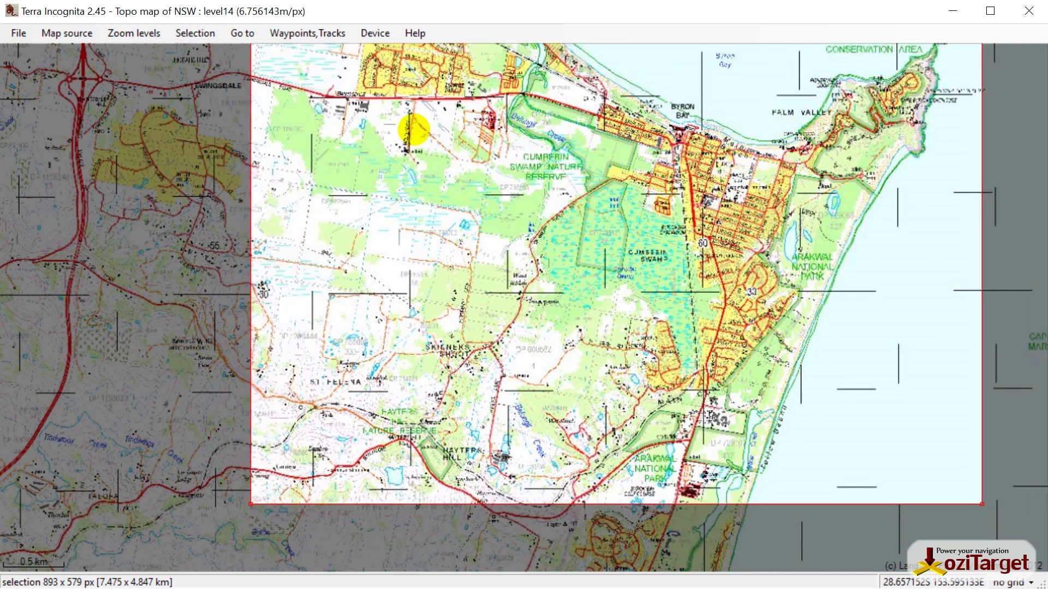
{"action": "left_click", "coordinate": [195, 34]}
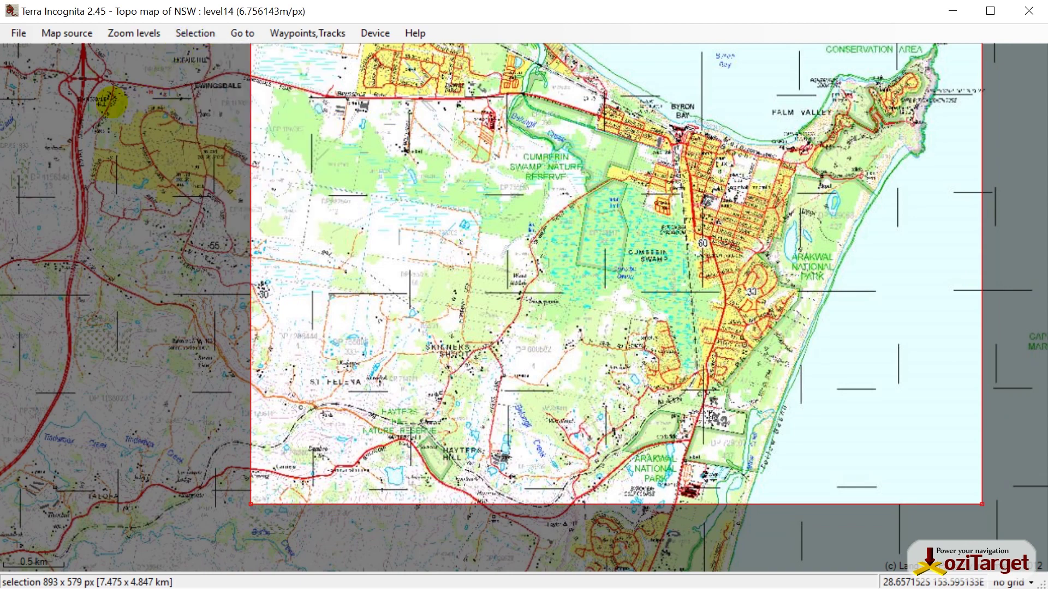
Redraw a wider 8.505 × 4.813 km selection from the western town to Cape Byron
{"action": "left_click_drag", "start_coordinate": [363, 132], "coordinate": [374, 159]}
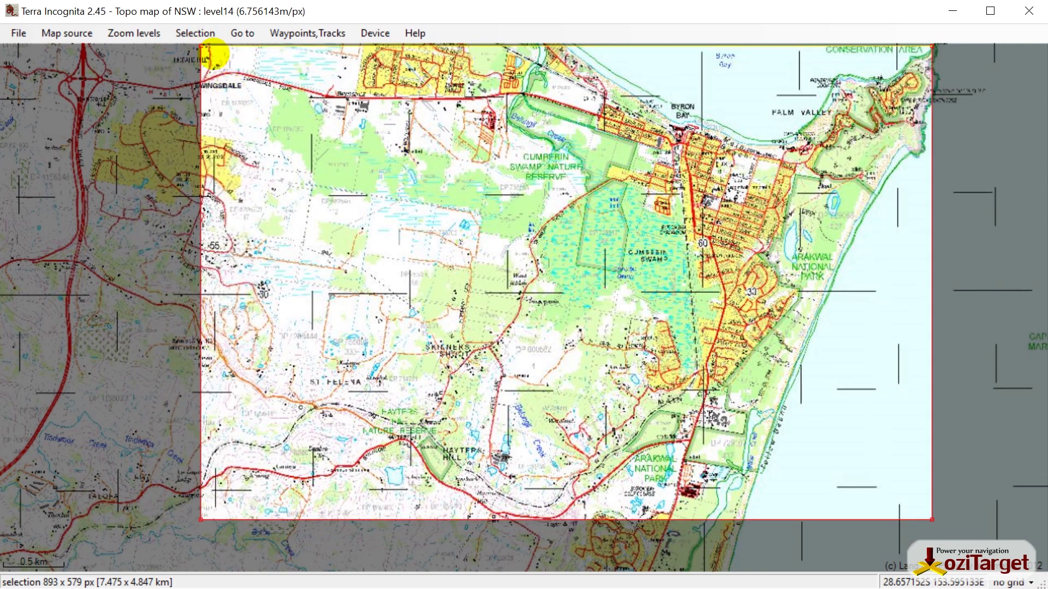
{"action": "left_click_drag", "start_coordinate": [109, 125], "coordinate": [921, 522]}
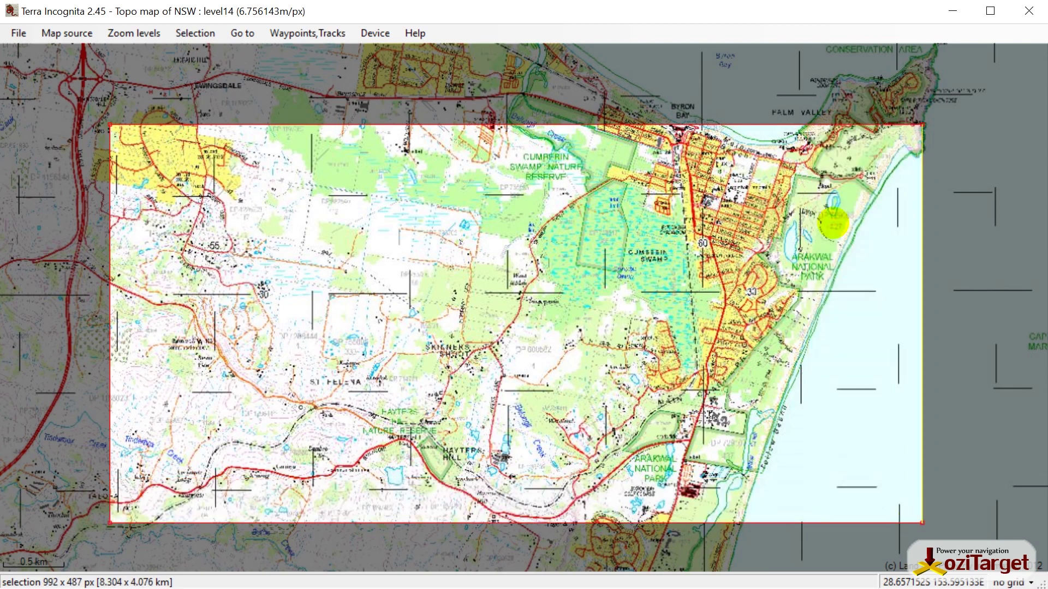
{"action": "left_click_drag", "start_coordinate": [922, 125], "coordinate": [940, 52]}
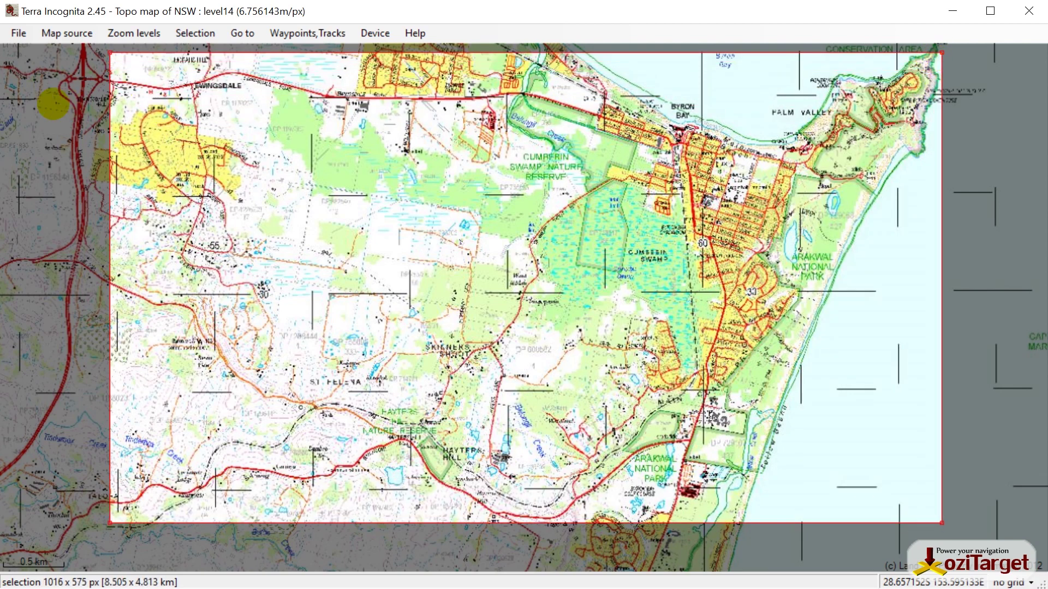
{"action": "mouse_move", "coordinate": [421, 170]}
{"action": "left_mouse_down"}
{"action": "mouse_move", "coordinate": [439, 160]}
{"action": "mouse_move", "coordinate": [430, 163]}
{"action": "left_mouse_up"}
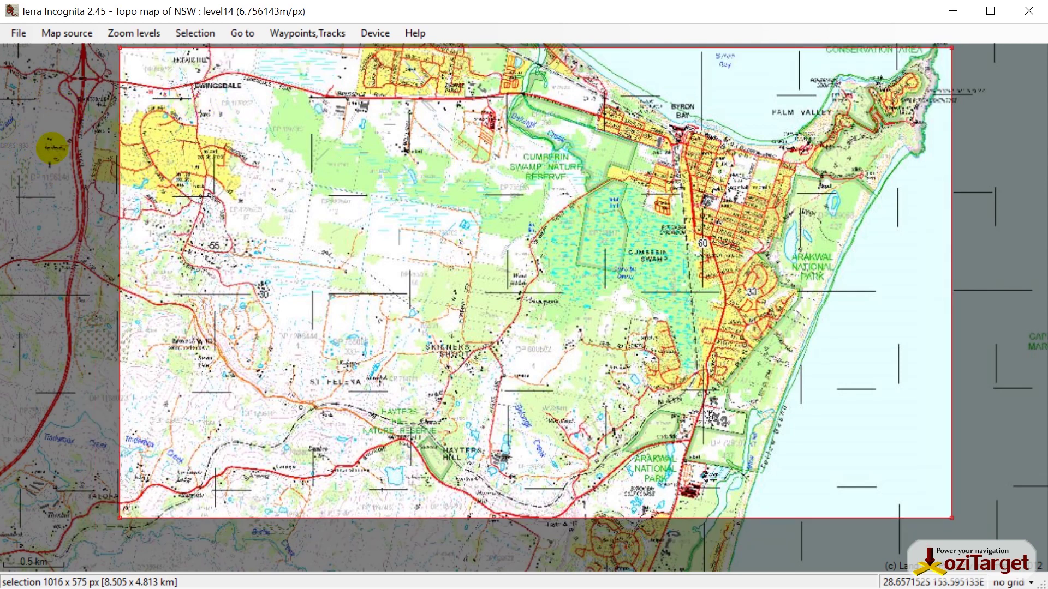
{"action": "left_click", "coordinate": [212, 31]}
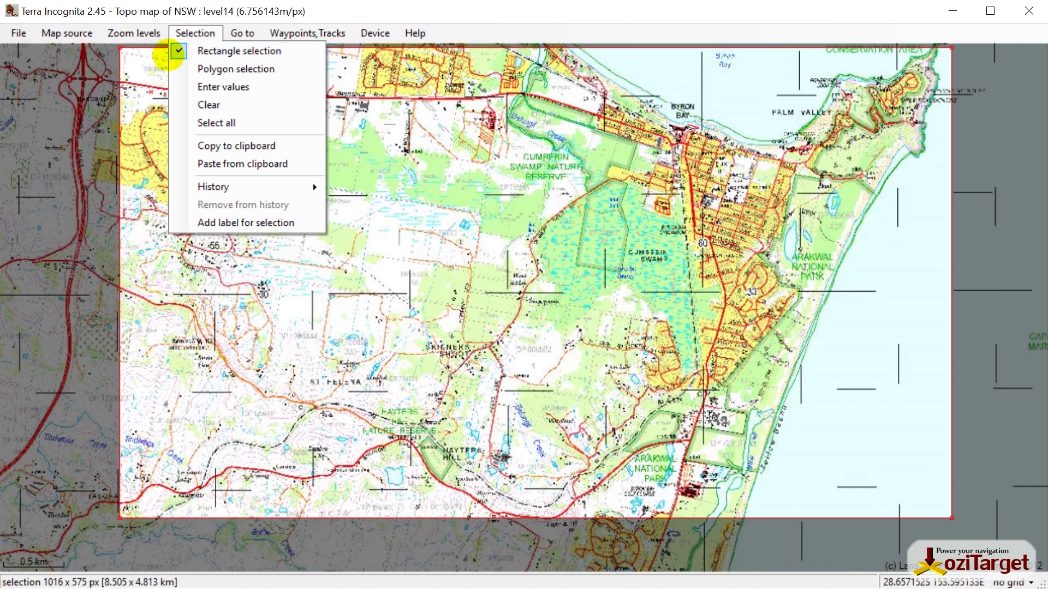
Pan the map so the whole selection fits inside the window, then choose Enter values
{"action": "left_click", "coordinate": [173, 50]}
{"action": "left_click_drag", "start_coordinate": [88, 94], "coordinate": [68, 229]}
{"action": "left_click_drag", "start_coordinate": [72, 194], "coordinate": [33, 174]}
{"action": "left_click_drag", "start_coordinate": [450, 233], "coordinate": [477, 235]}
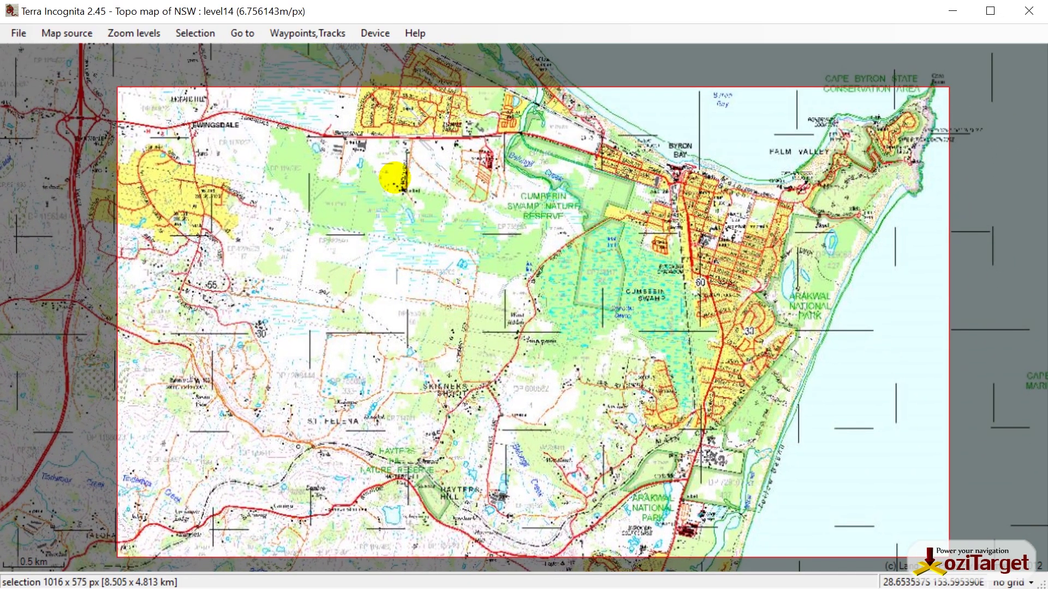
{"action": "left_click_drag", "start_coordinate": [90, 203], "coordinate": [104, 188]}
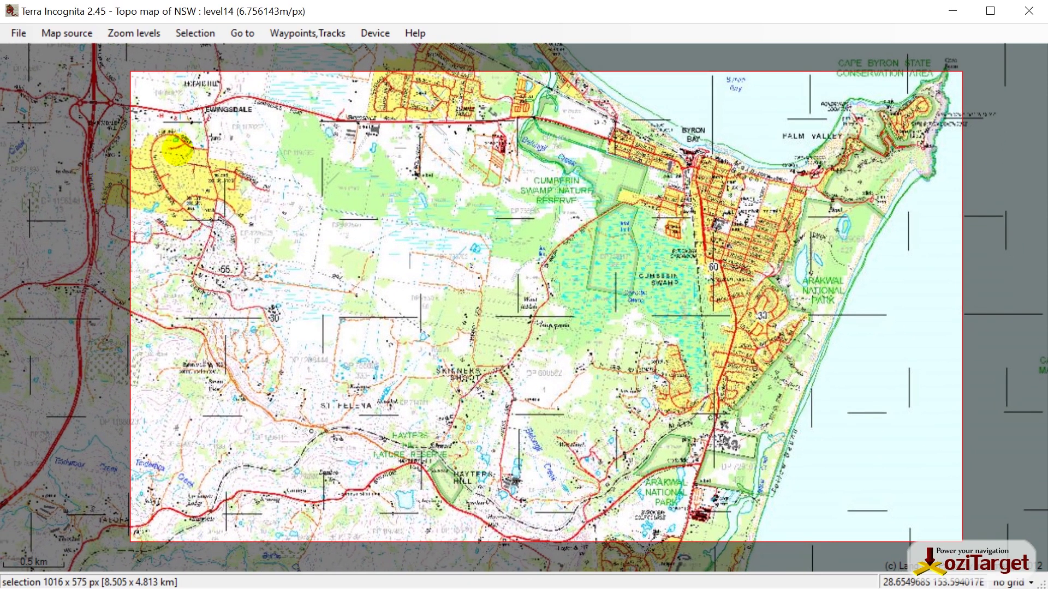
{"action": "left_click", "coordinate": [195, 33]}
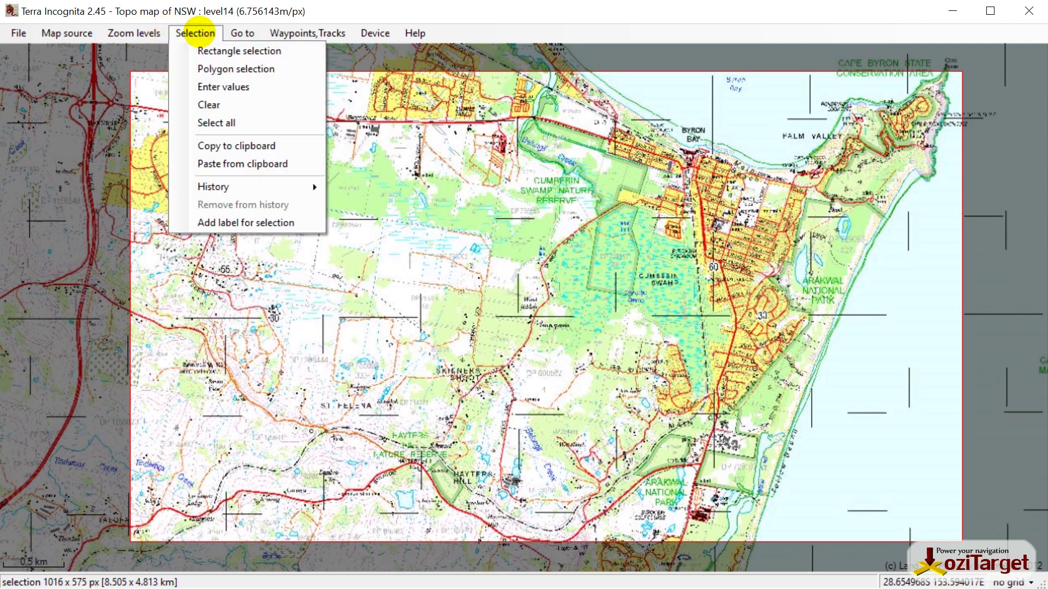
{"action": "left_click", "coordinate": [230, 87]}
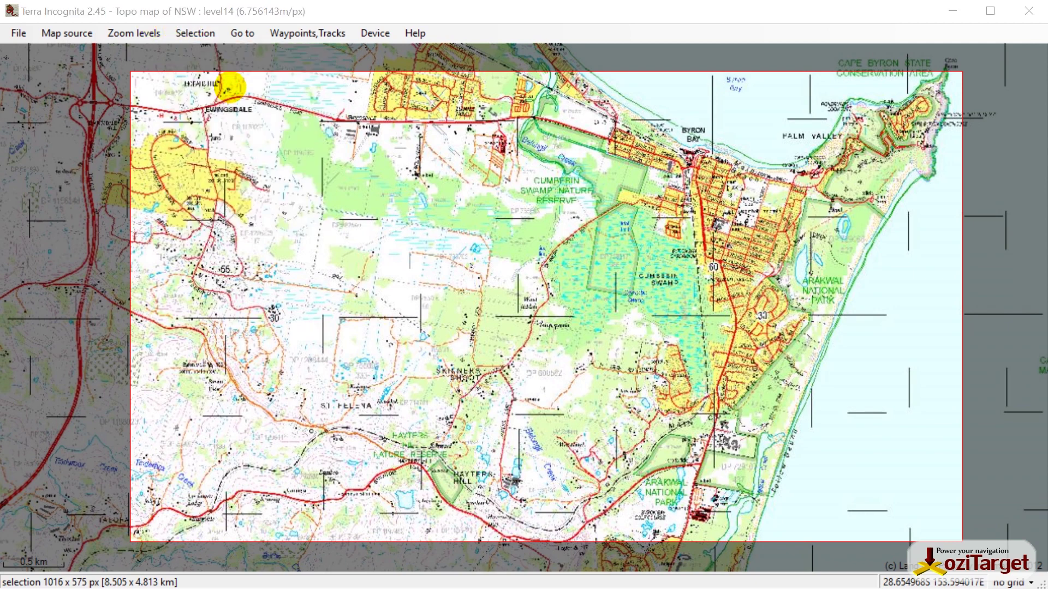
Set the manual selection width and height to 5 km, keeping the centre anchor
{"action": "left_click_drag", "start_coordinate": [56, 12], "coordinate": [381, 130]}
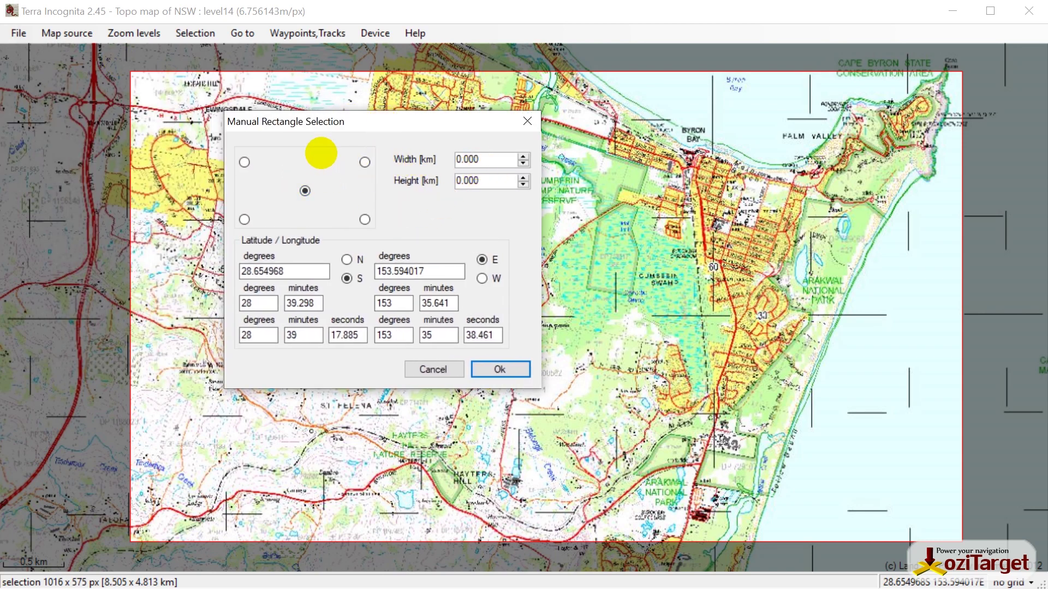
{"action": "left_click_drag", "start_coordinate": [339, 122], "coordinate": [611, 123]}
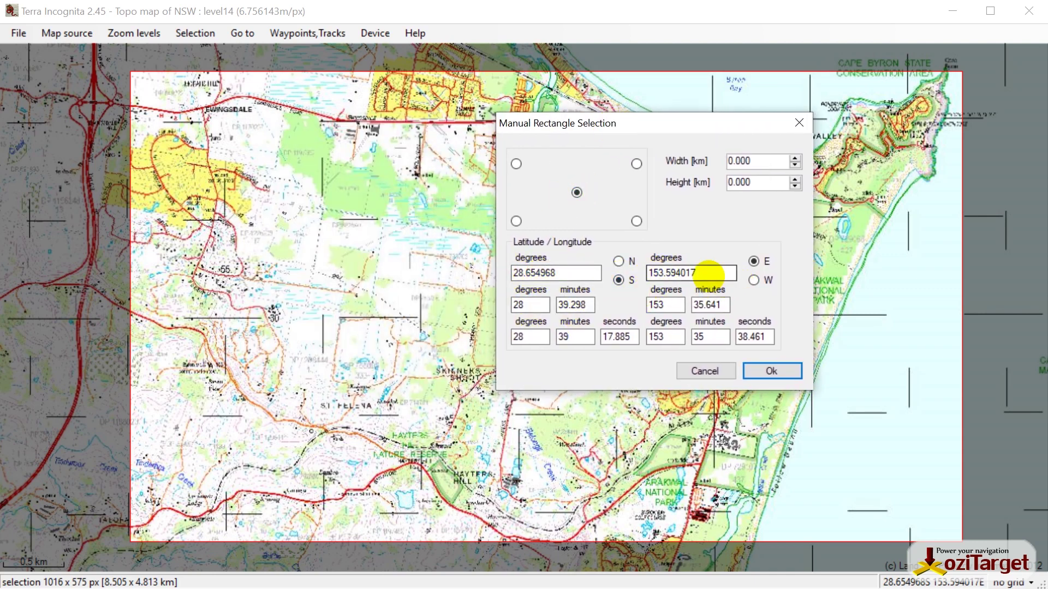
{"action": "left_click_drag", "start_coordinate": [646, 121], "coordinate": [586, 113]}
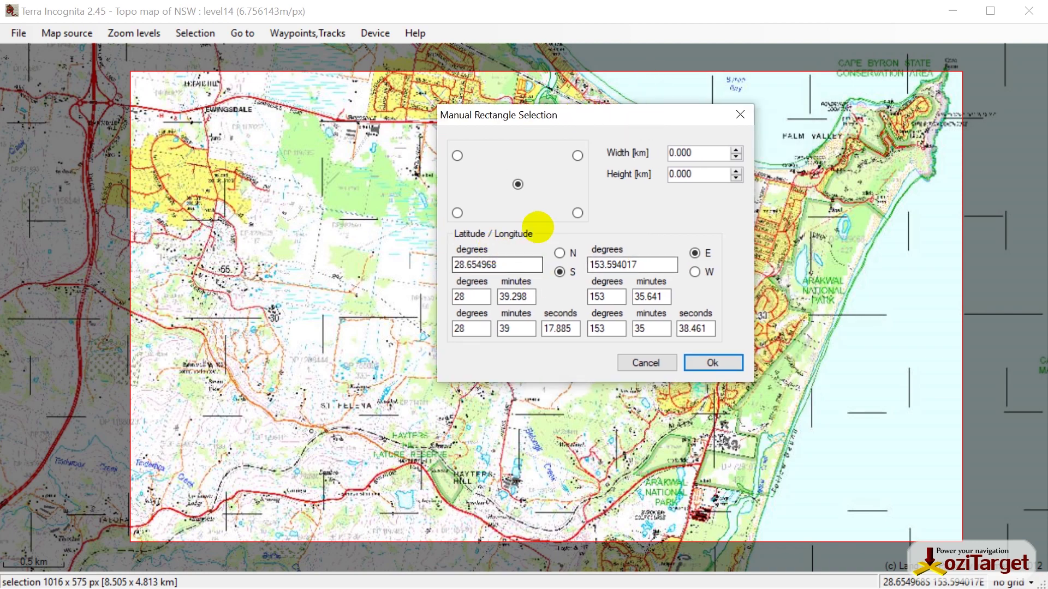
{"action": "double_click", "coordinate": [681, 154]}
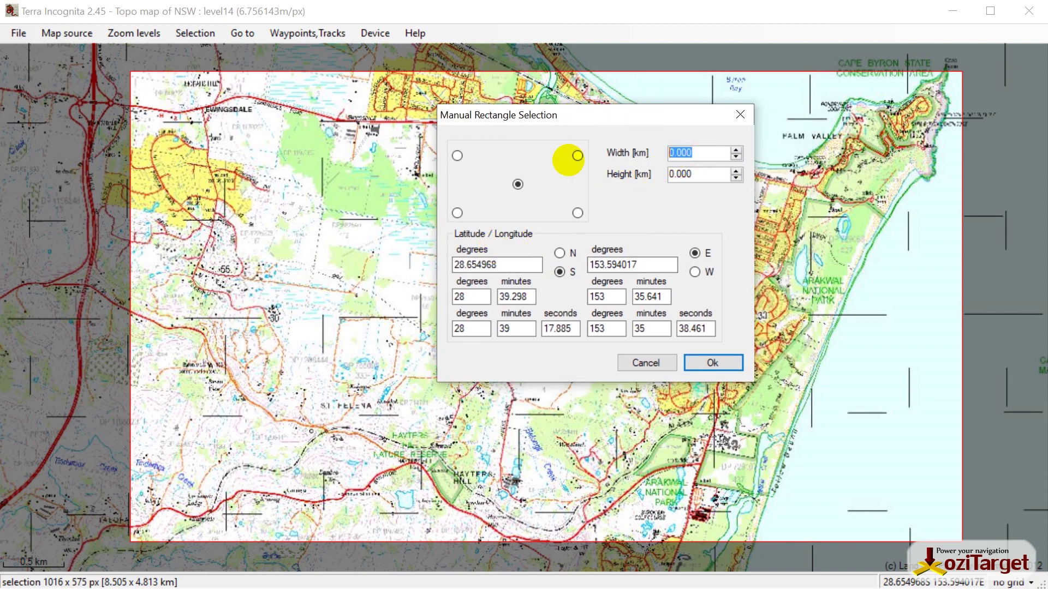
{"action": "type", "text": "5"}
{"action": "double_click", "coordinate": [668, 174]}
{"action": "type", "text": "5"}
{"action": "left_click", "coordinate": [712, 363]}
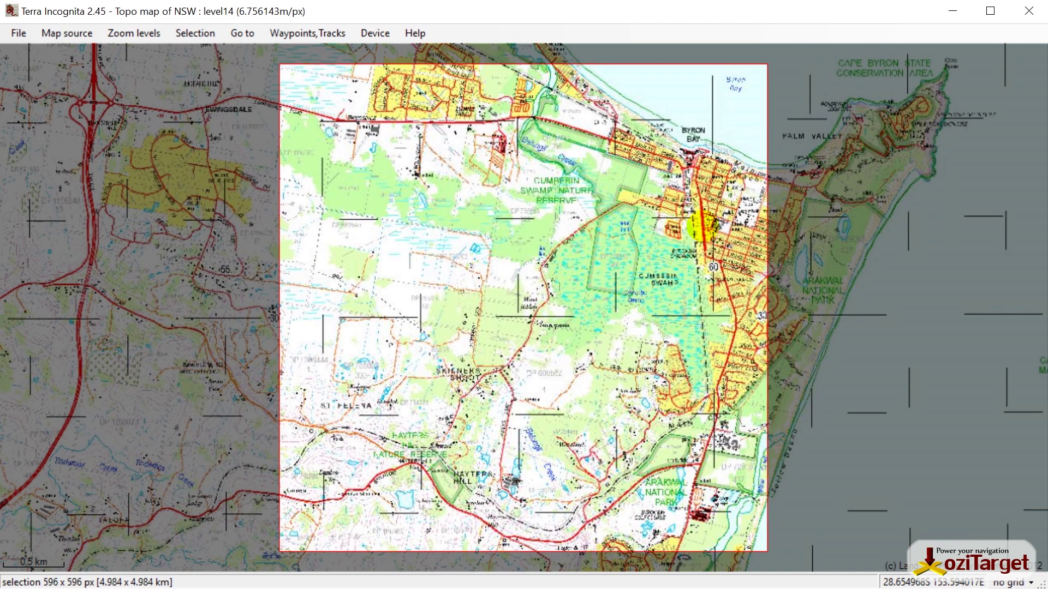